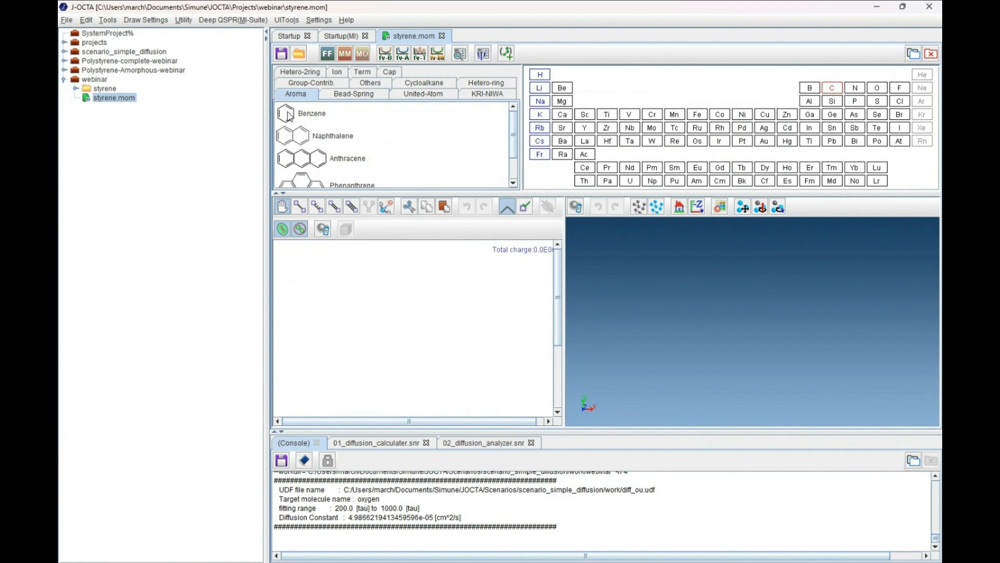
- Draw a benzene ring with a two-carbon single-bonded side chain and generate its 3D structure
{"action": "left_click_drag", "start_coordinate": [290, 115], "coordinate": [417, 364]}
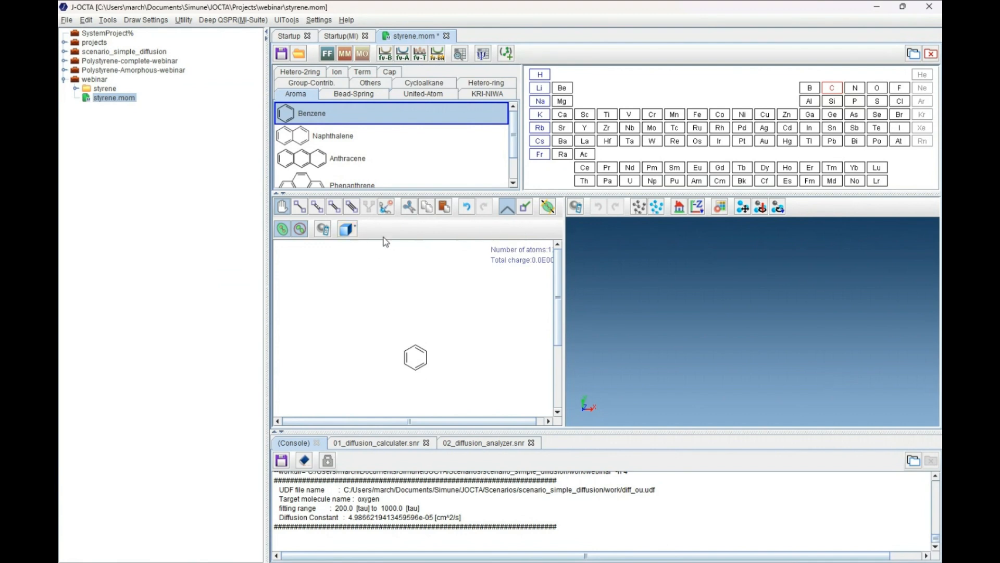
{"action": "left_click", "coordinate": [299, 206]}
{"action": "left_click", "coordinate": [416, 345]}
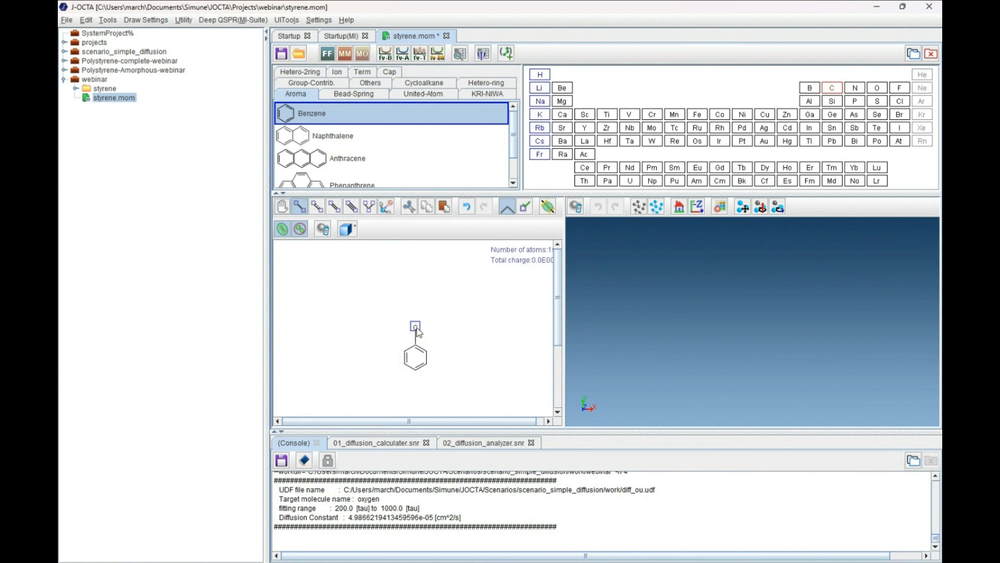
{"action": "left_click", "coordinate": [426, 316]}
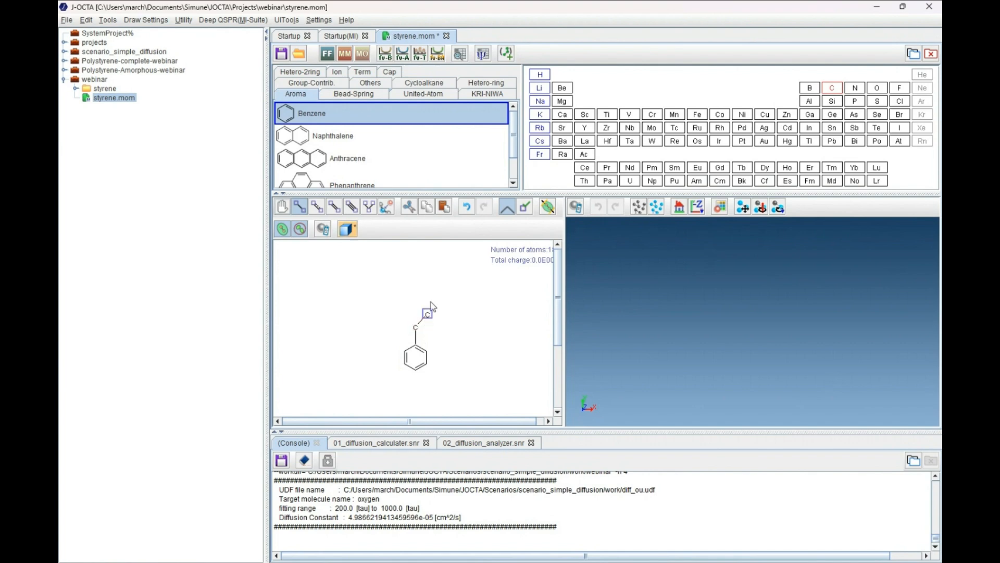
{"action": "left_click", "coordinate": [347, 230]}
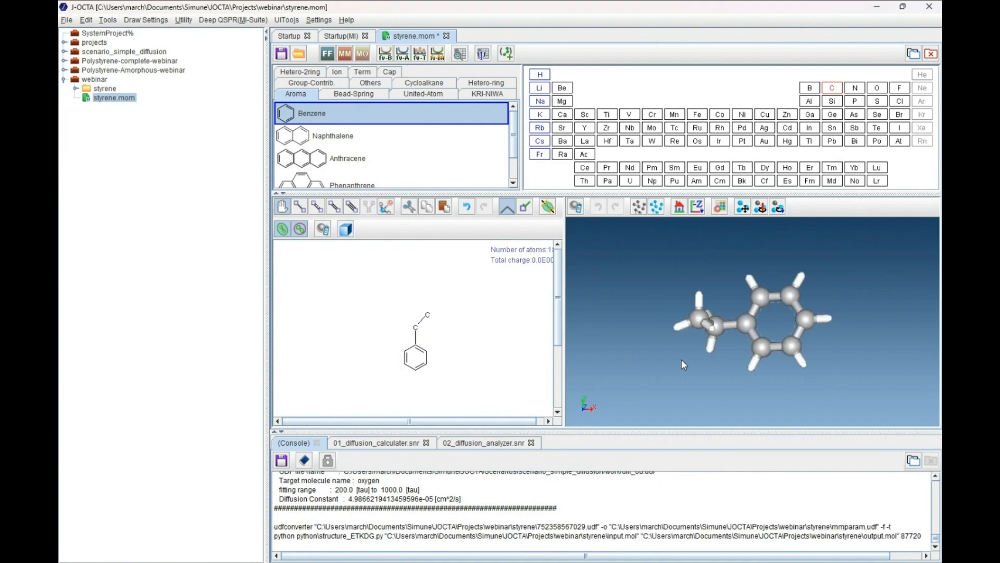
{"action": "left_click_drag", "start_coordinate": [717, 354], "coordinate": [728, 325]}
{"action": "left_click_drag", "start_coordinate": [733, 378], "coordinate": [745, 372]}
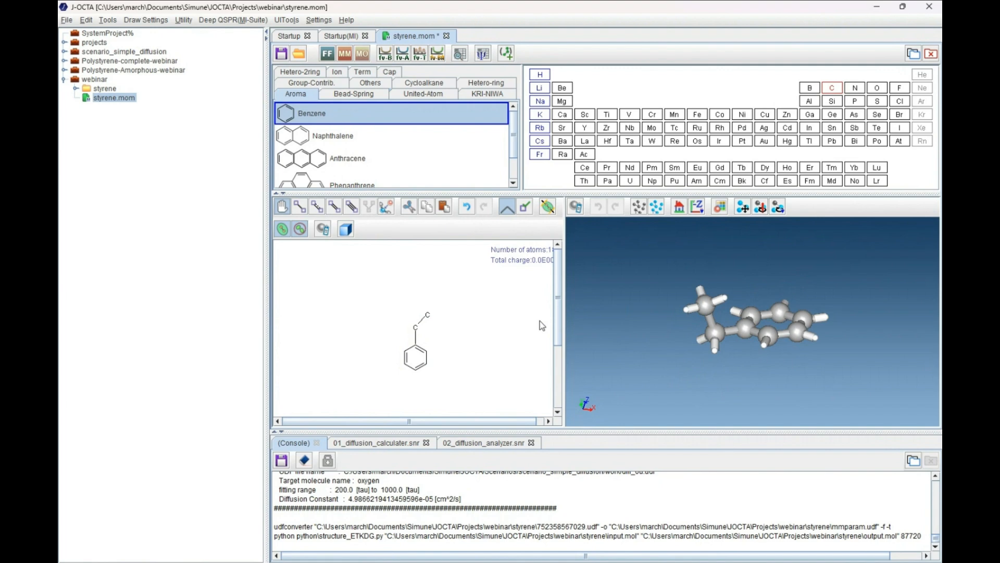
- Add two H terminals, bond one to each side-chain carbon, and regenerate the 3D structure
{"action": "left_click", "coordinate": [363, 73]}
{"action": "left_click", "coordinate": [288, 109]}
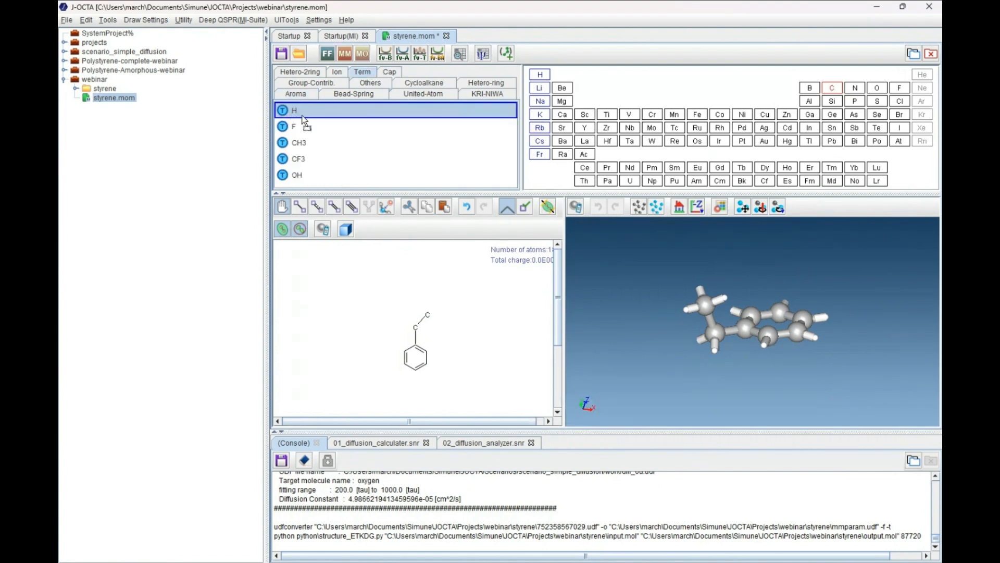
{"action": "left_click", "coordinate": [445, 314]}
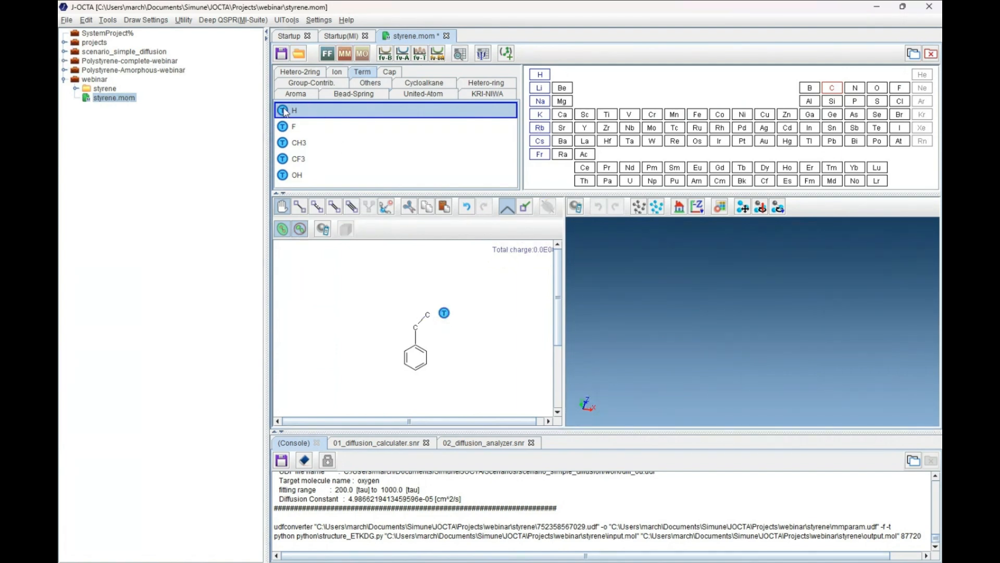
{"action": "left_click_drag", "start_coordinate": [284, 108], "coordinate": [390, 318]}
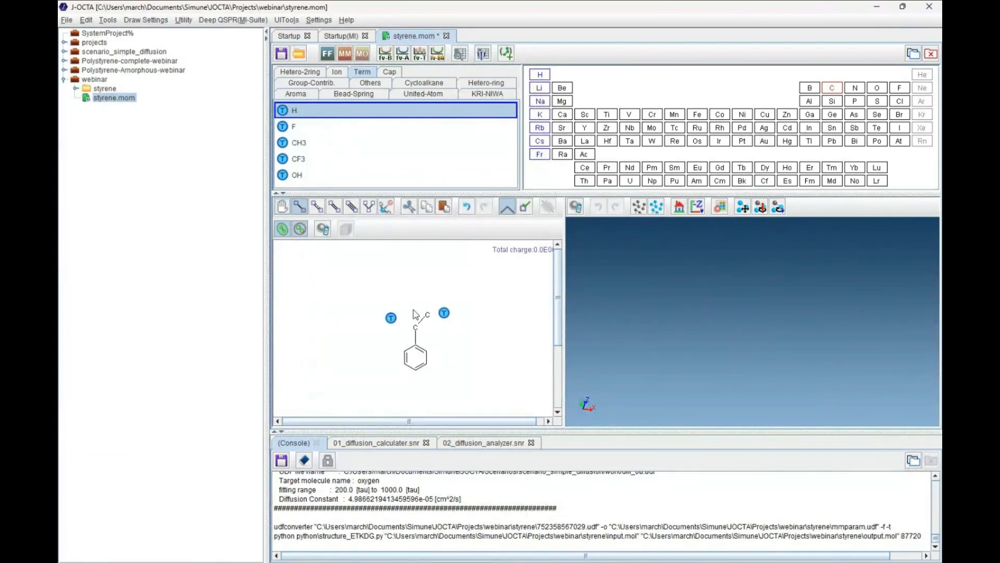
{"action": "mouse_move", "coordinate": [391, 317]}
{"action": "left_mouse_down"}
{"action": "mouse_move", "coordinate": [417, 330]}
{"action": "mouse_move", "coordinate": [426, 316]}
{"action": "mouse_move", "coordinate": [445, 314]}
{"action": "left_mouse_up"}
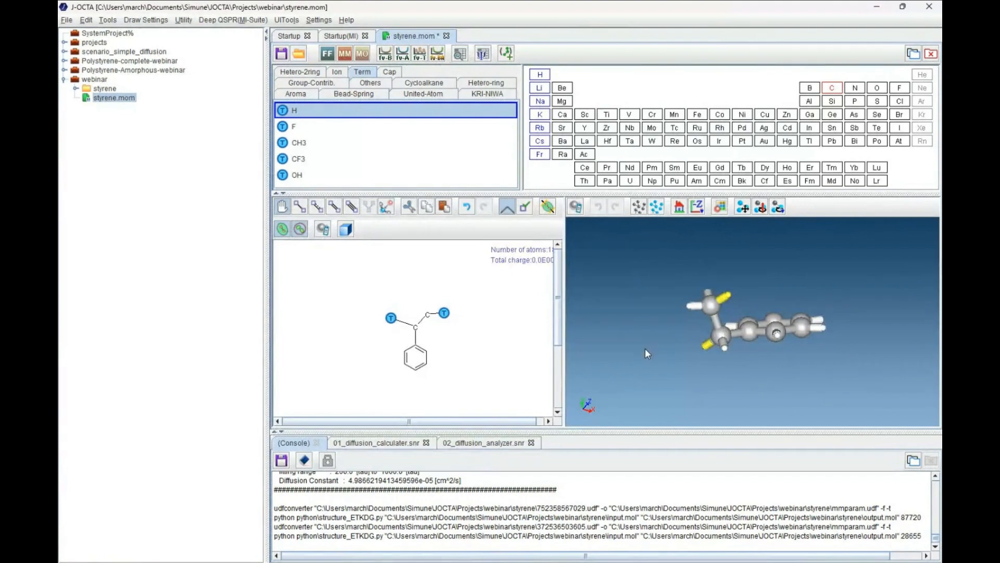
{"action": "left_click_drag", "start_coordinate": [646, 348], "coordinate": [654, 348]}
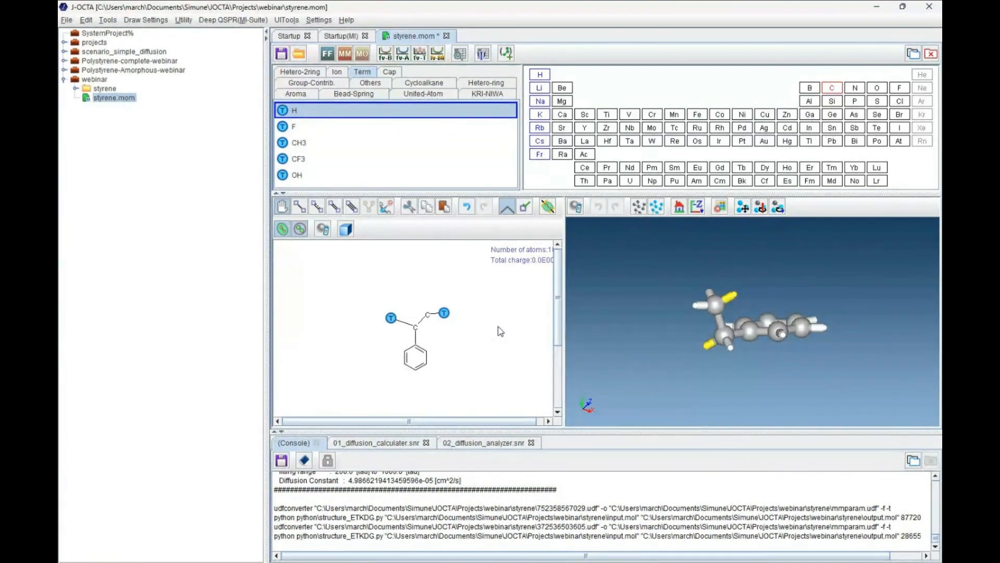
- Create a coarse-grained group named gr1 from the two side-chain carbons
{"action": "right_click", "coordinate": [415, 328]}
{"action": "mouse_move", "coordinate": [479, 392]}
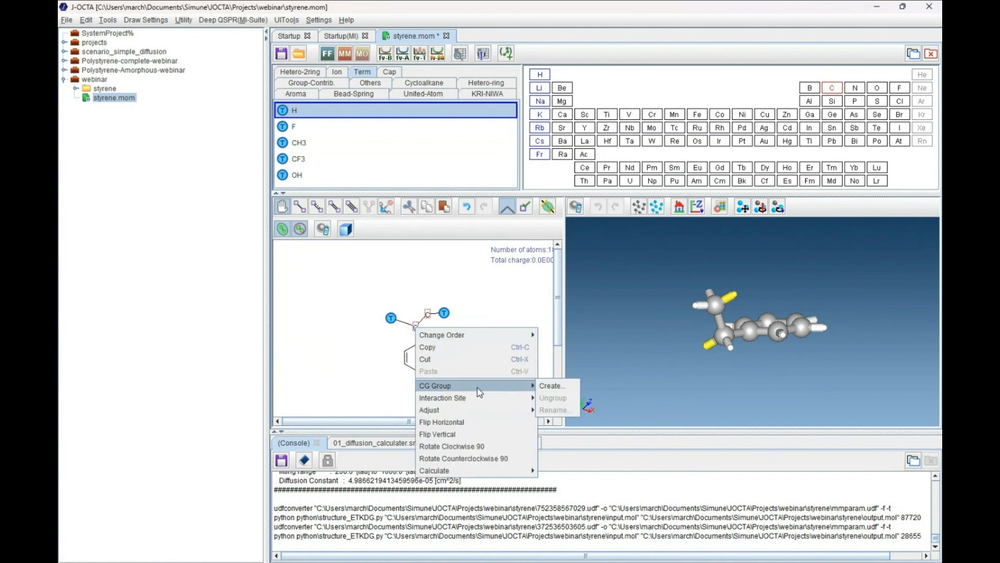
{"action": "left_click", "coordinate": [546, 387]}
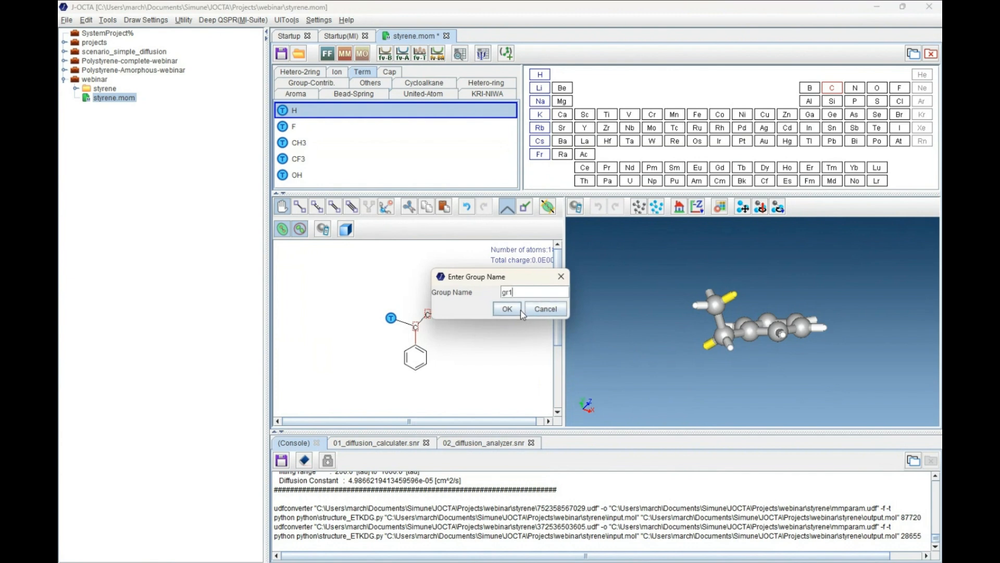
{"action": "left_click", "coordinate": [507, 309]}
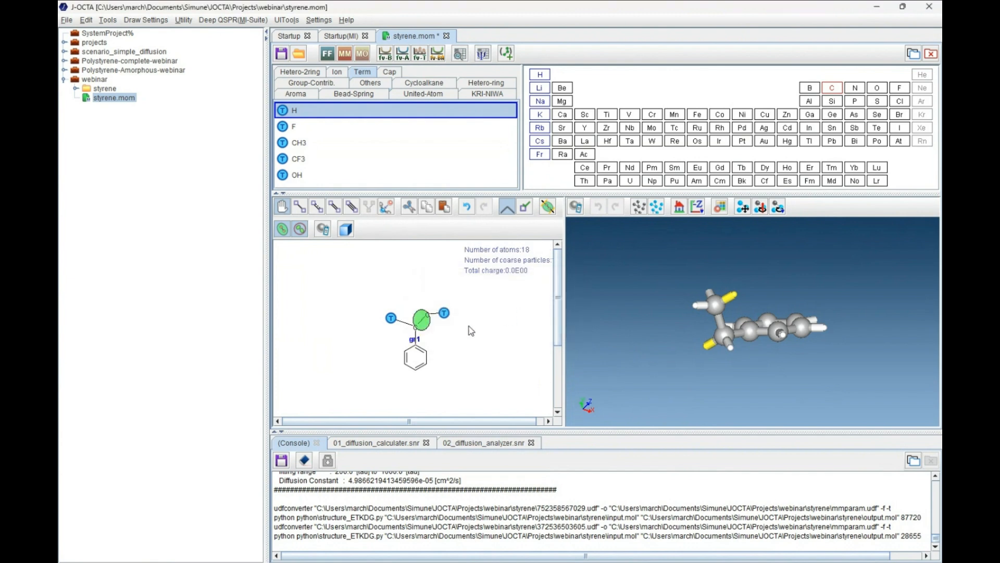
- Create a coarse-grained group named gr2 from the benzene ring and save the model
{"action": "right_click", "coordinate": [412, 357]}
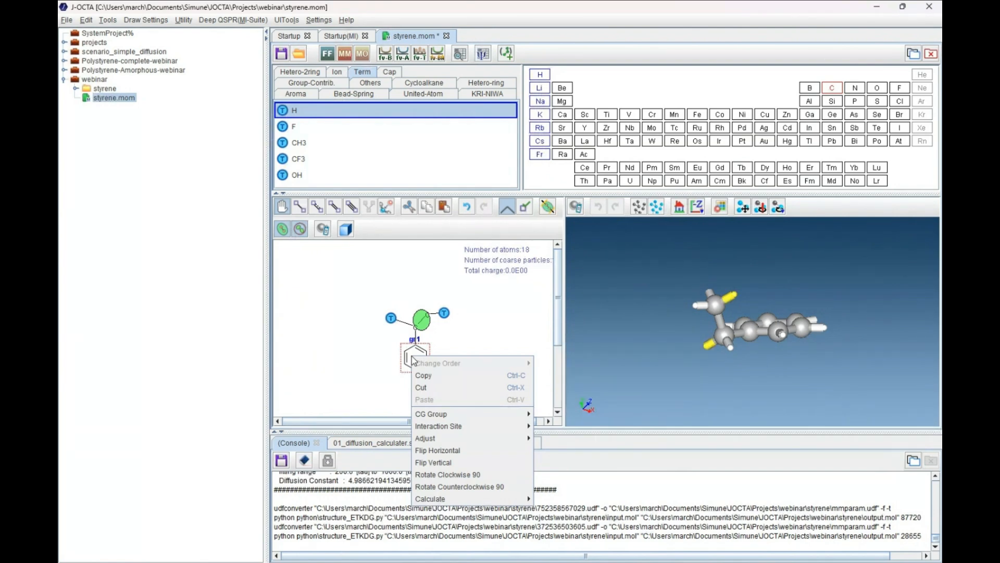
{"action": "mouse_move", "coordinate": [449, 414]}
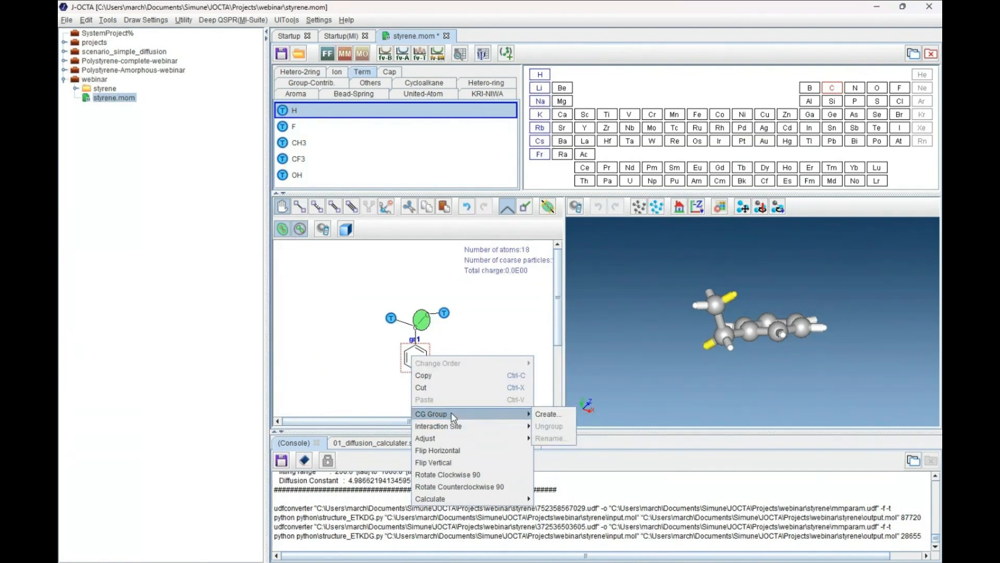
{"action": "left_click", "coordinate": [556, 415]}
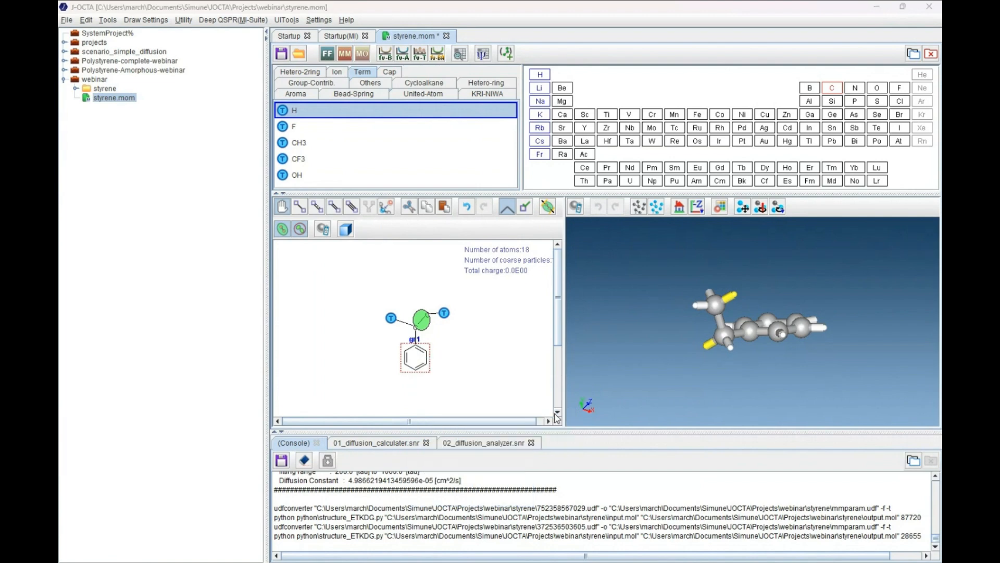
{"action": "type", "text": "gr2"}
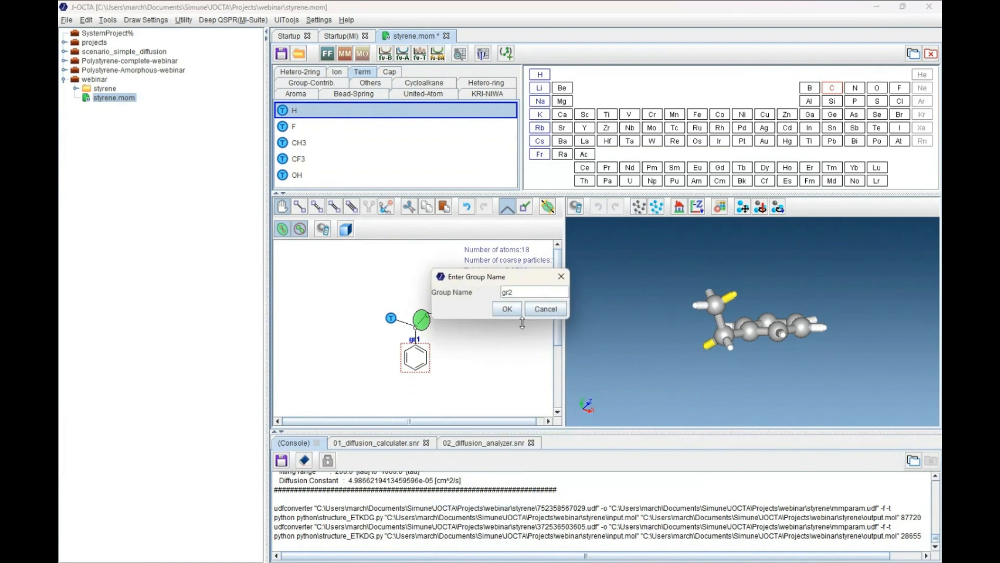
{"action": "left_click", "coordinate": [513, 310]}
{"action": "key", "text": "ctrl+s"}
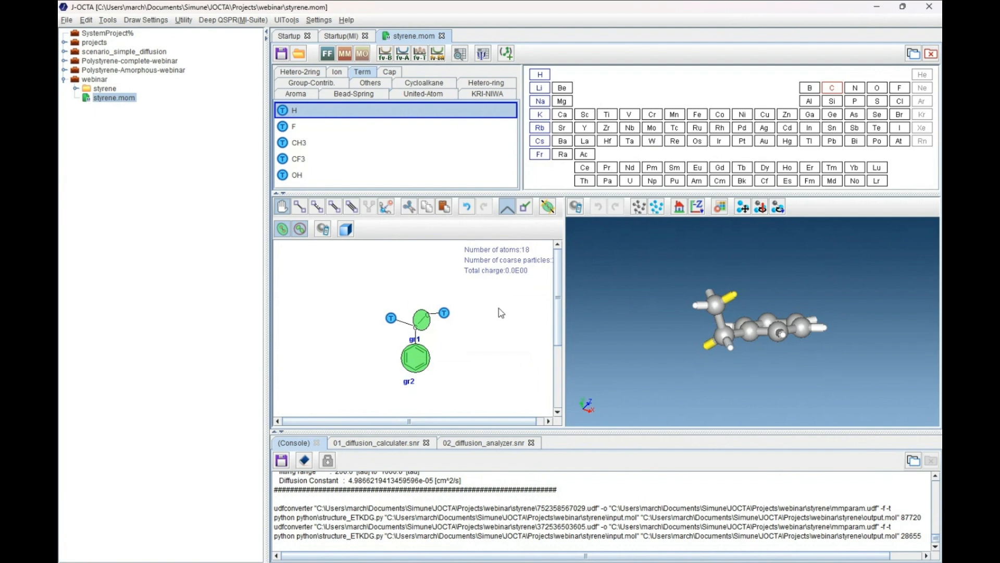
- Assign the GAFF force field to the styrene monomer and save the force field settings
{"action": "left_click", "coordinate": [326, 55]}
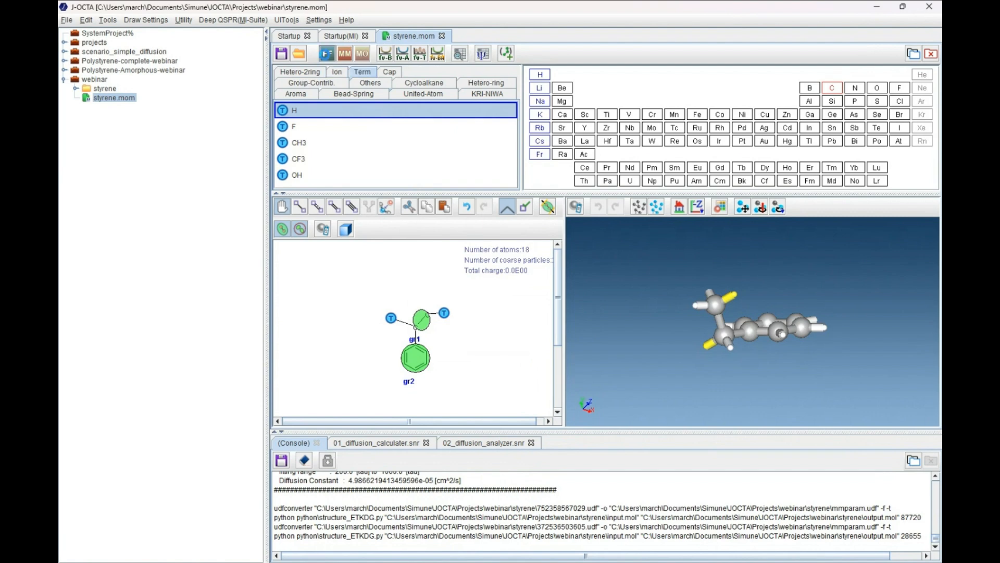
{"action": "left_click", "coordinate": [431, 296]}
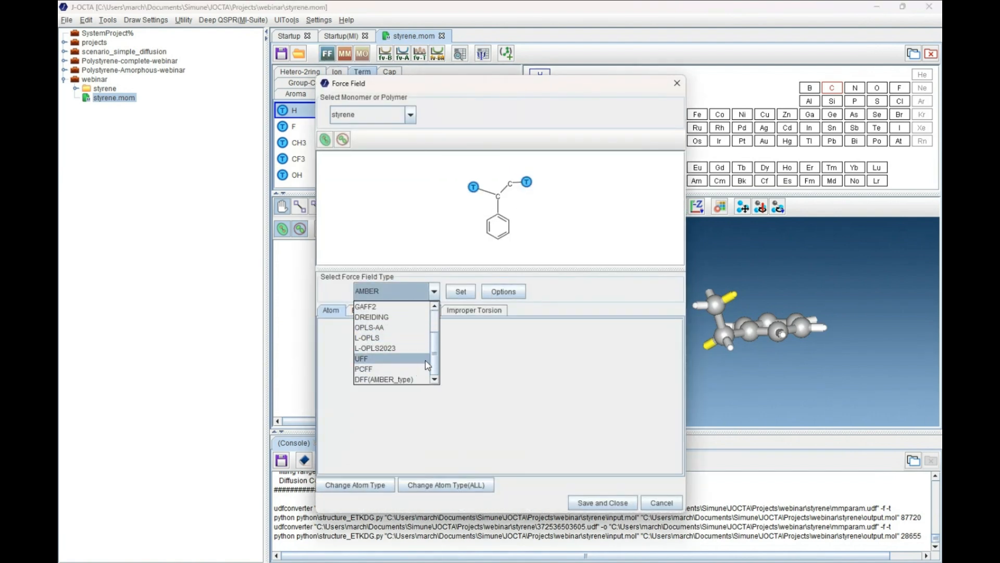
{"action": "left_click_drag", "start_coordinate": [435, 366], "coordinate": [436, 346]}
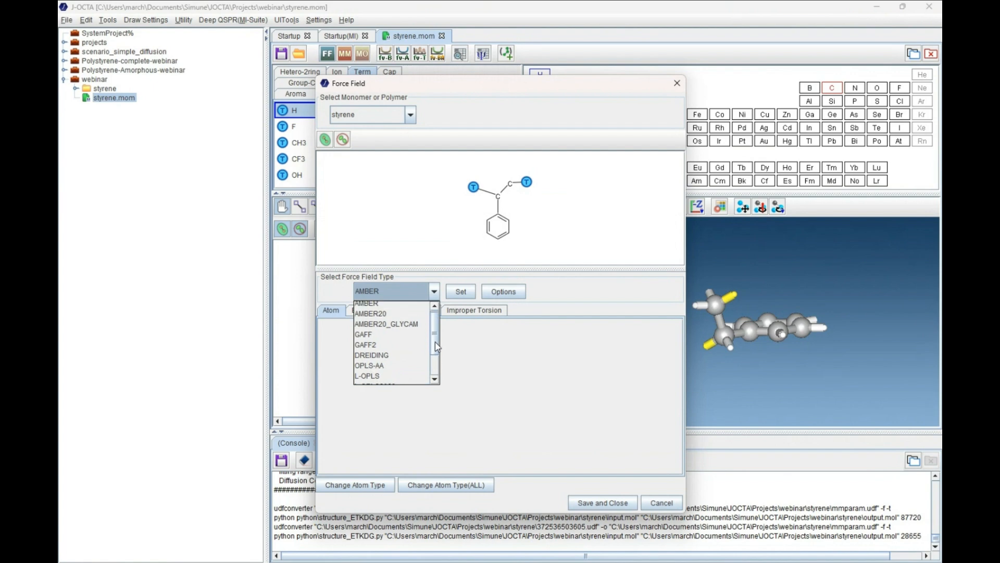
{"action": "left_click", "coordinate": [399, 338]}
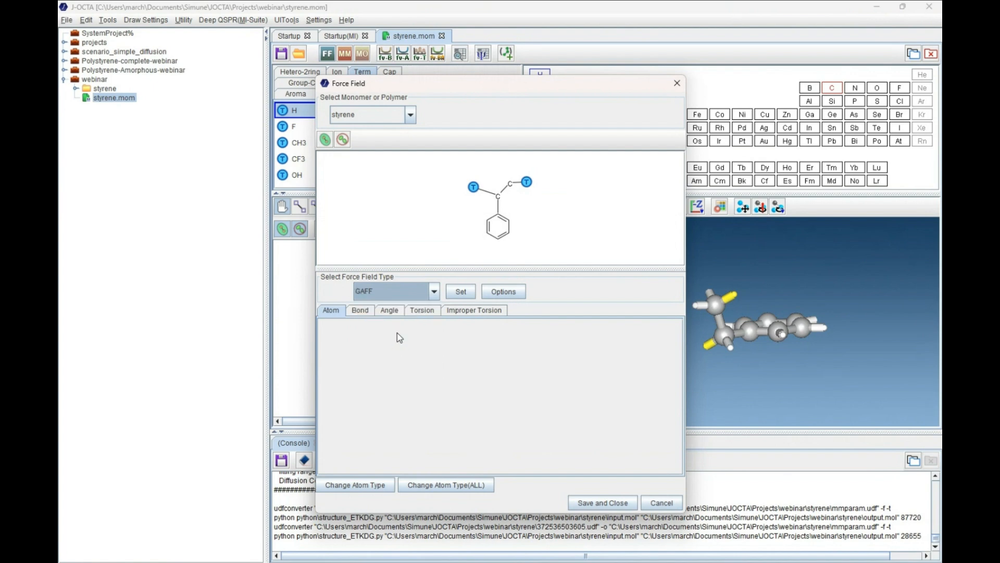
{"action": "left_click", "coordinate": [460, 294]}
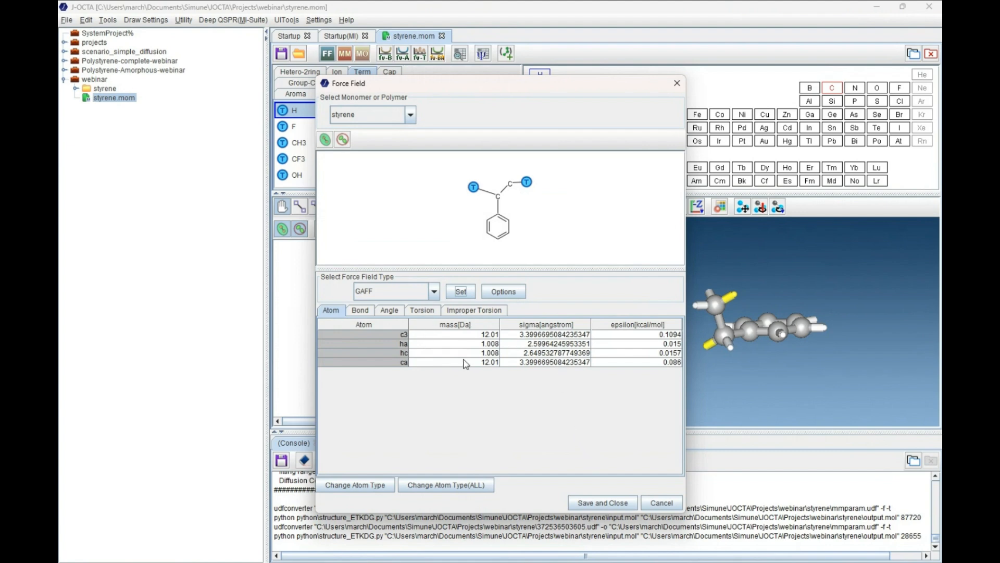
{"action": "left_click", "coordinate": [591, 503]}
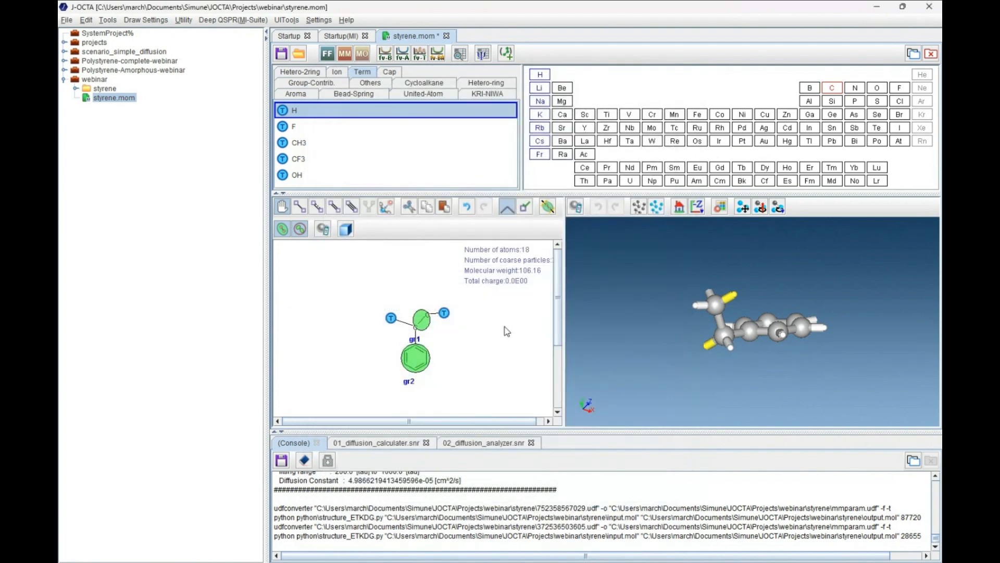
- Run the molecular mechanics calculation on the monomer with COGNAC and the Steepest_Descent algorithm
{"action": "left_click", "coordinate": [345, 55]}
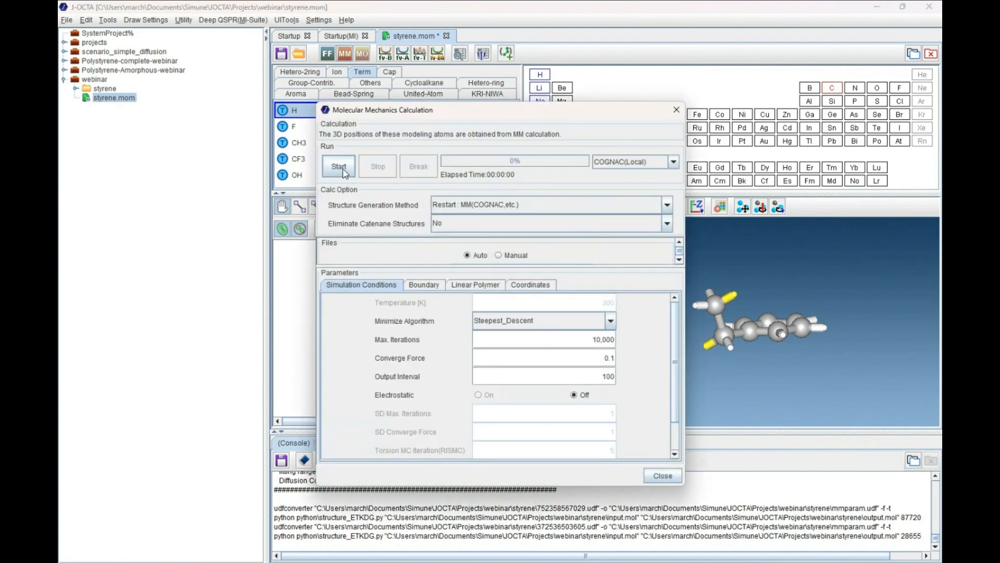
{"action": "left_click", "coordinate": [344, 172]}
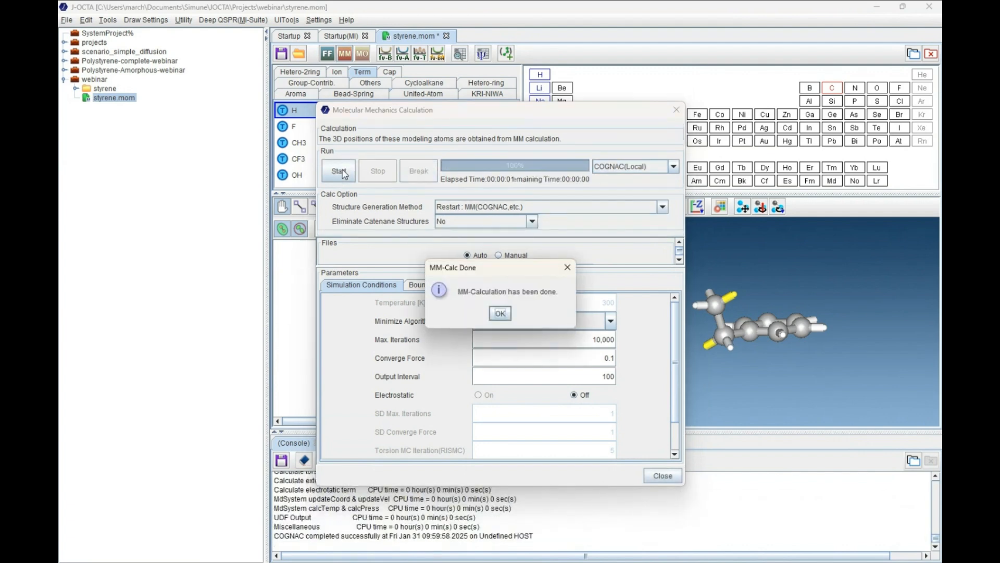
{"action": "left_click", "coordinate": [500, 313]}
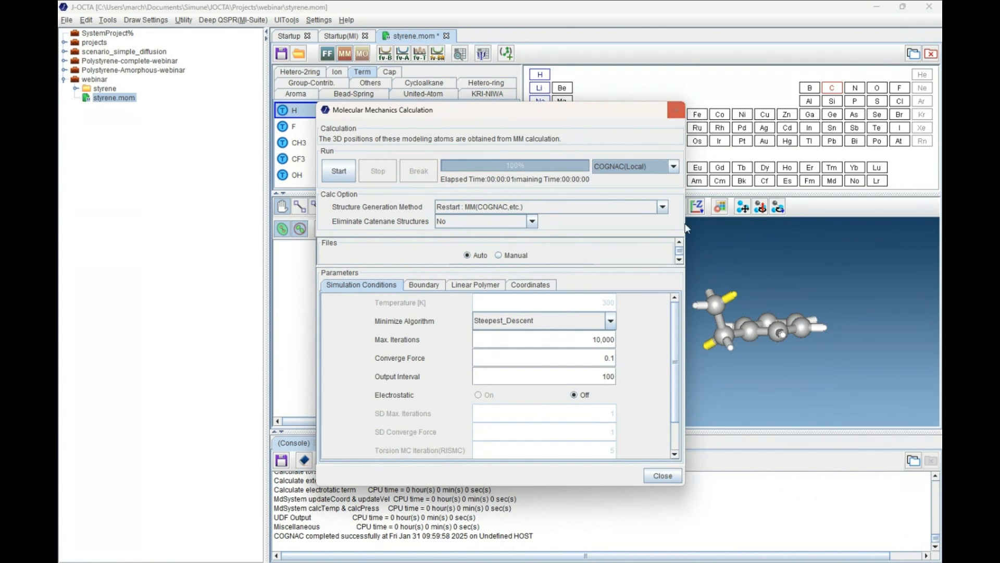
{"action": "left_click", "coordinate": [662, 475]}
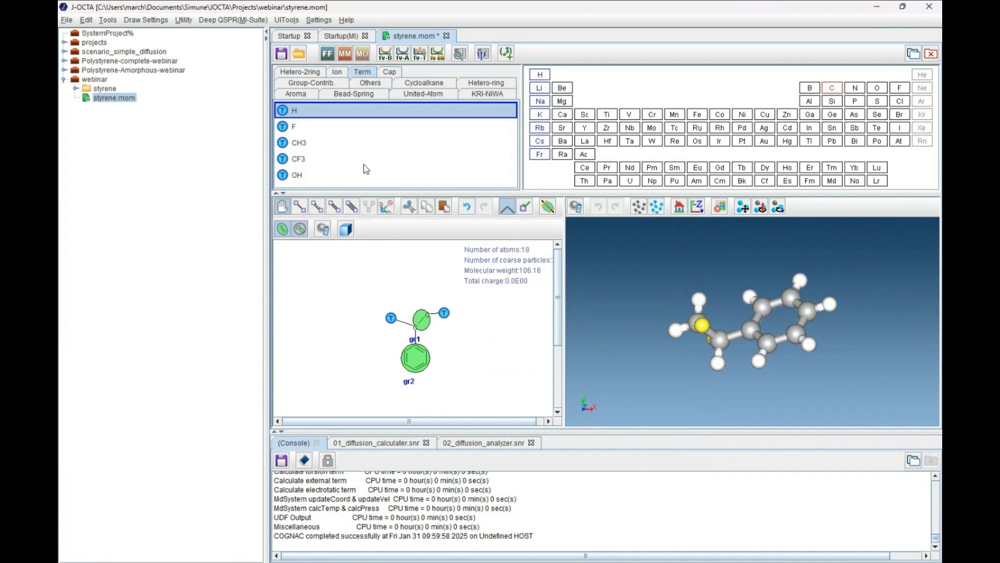
- Run a MOSEMI molecular orbital calculation on the monomer and review the resulting atomic charges
{"action": "left_click", "coordinate": [361, 54]}
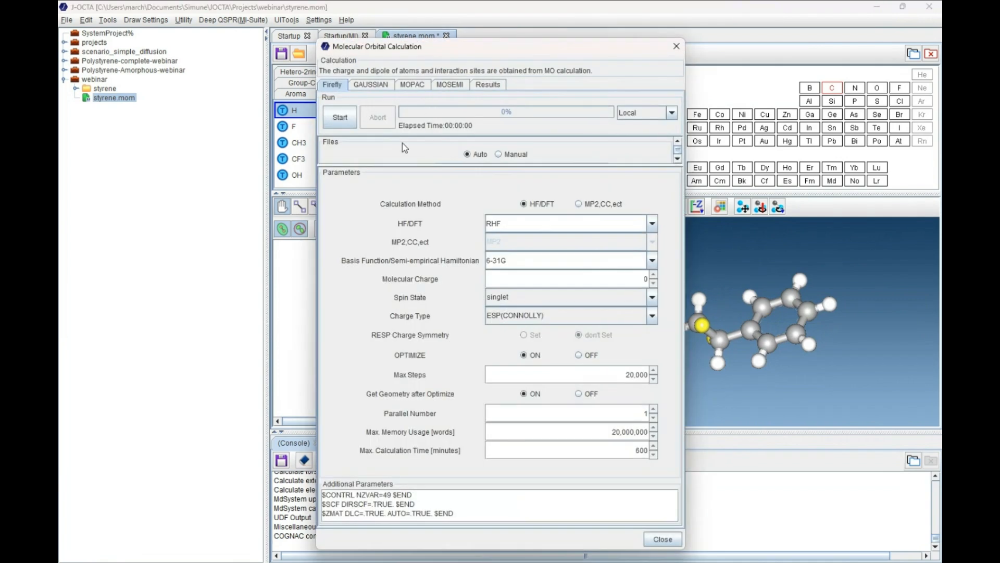
{"action": "left_click", "coordinate": [448, 84]}
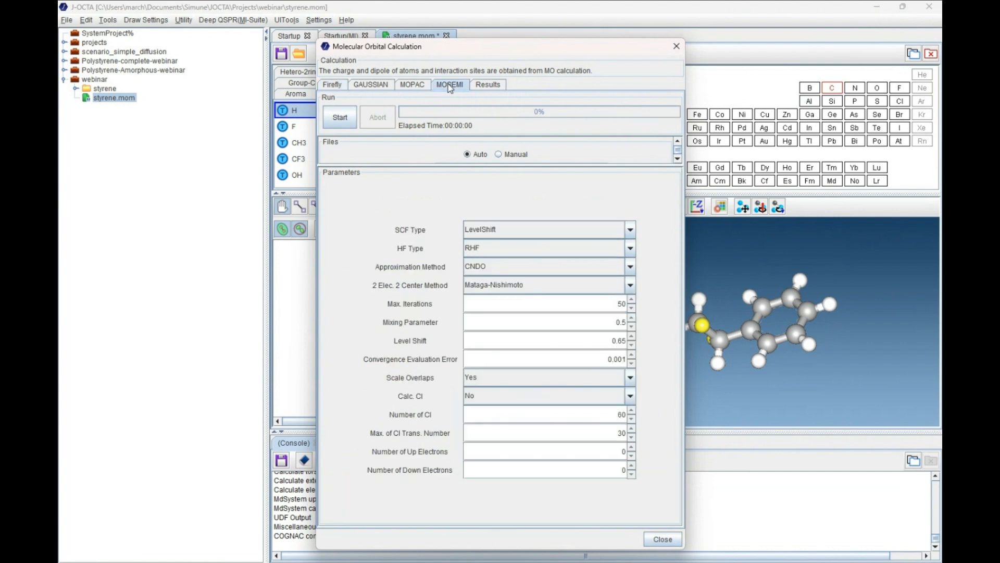
{"action": "left_click", "coordinate": [348, 118]}
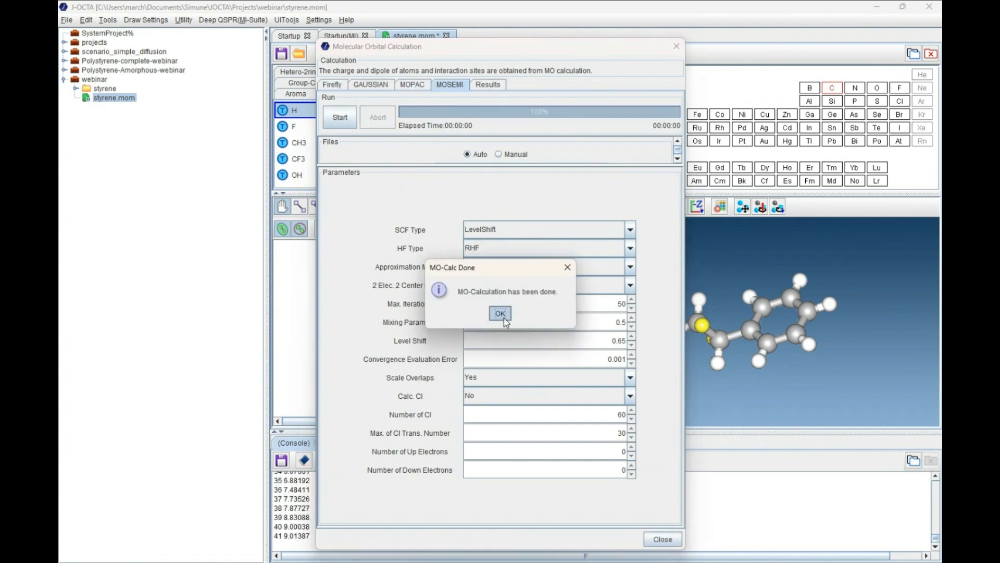
{"action": "left_click", "coordinate": [501, 314]}
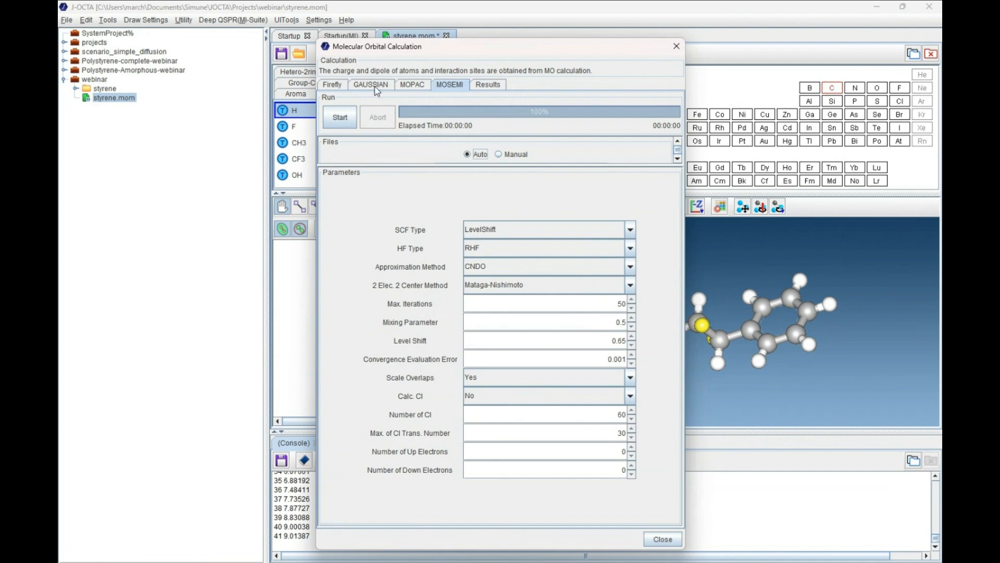
{"action": "left_click", "coordinate": [487, 85]}
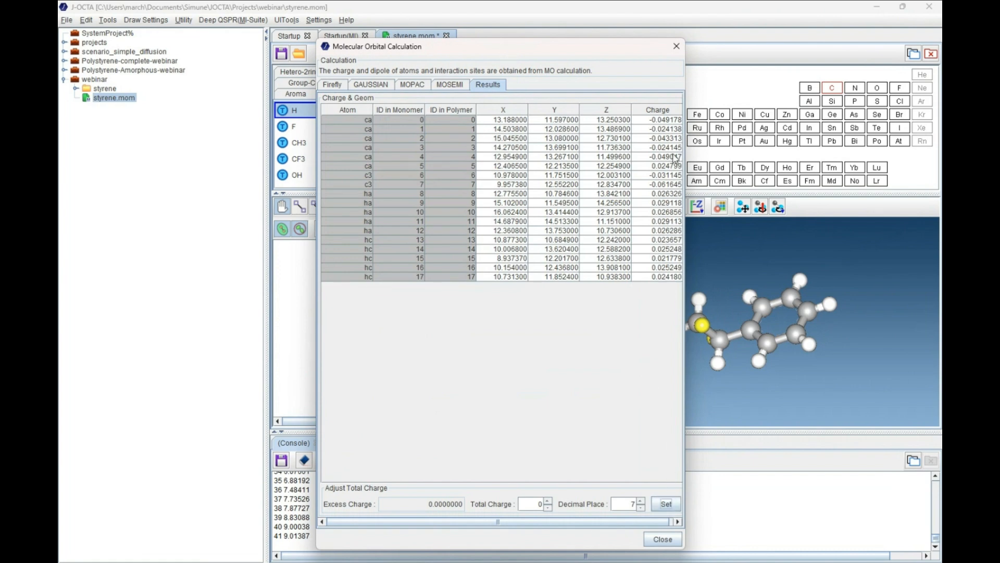
{"action": "left_click", "coordinate": [661, 539]}
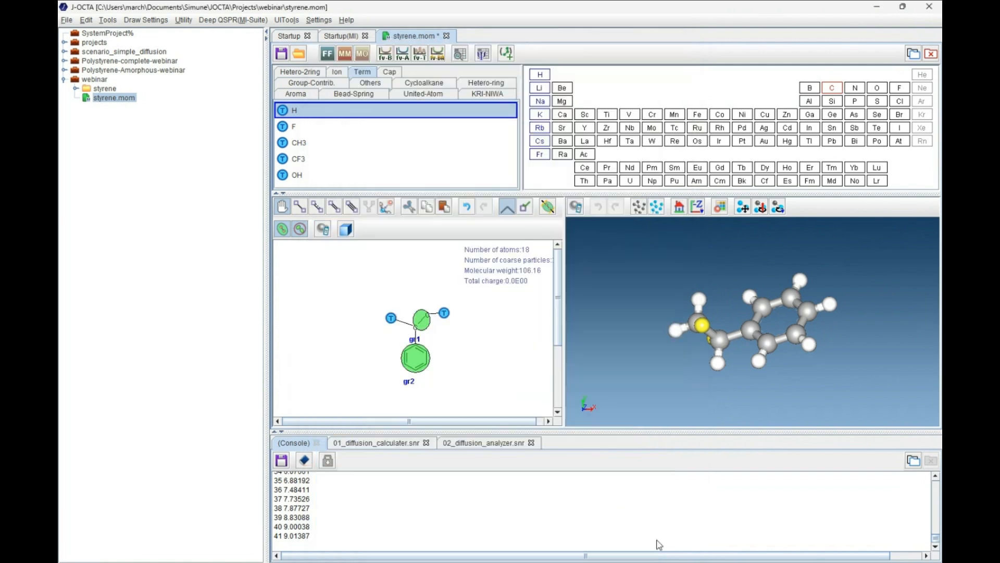
- Save the styrene model and select the webinar project
{"action": "key", "text": "ctrl+s"}
{"action": "left_click", "coordinate": [95, 80]}
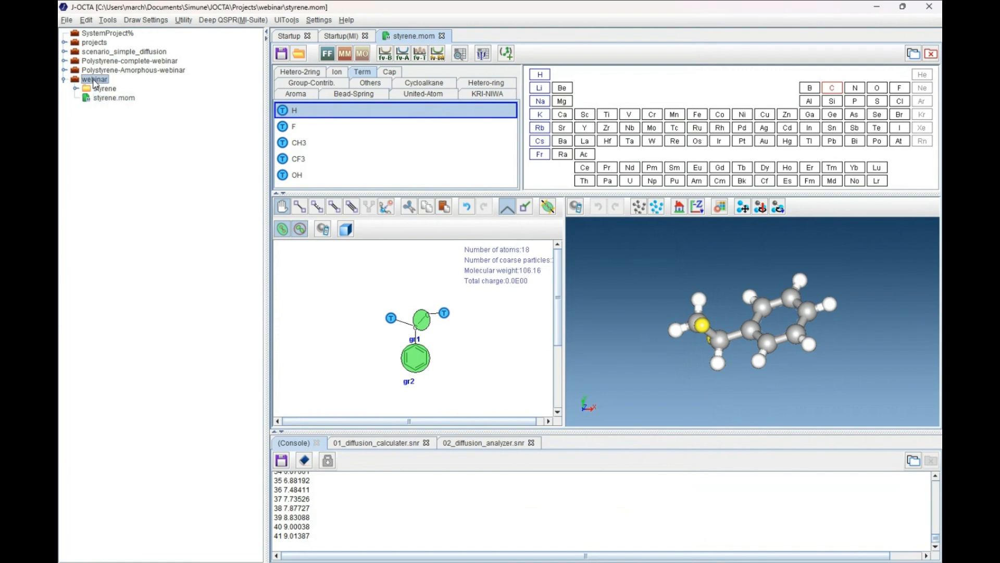
- Create a new polymer model named polystyrene in the webinar project and select its file
{"action": "right_click", "coordinate": [95, 80]}
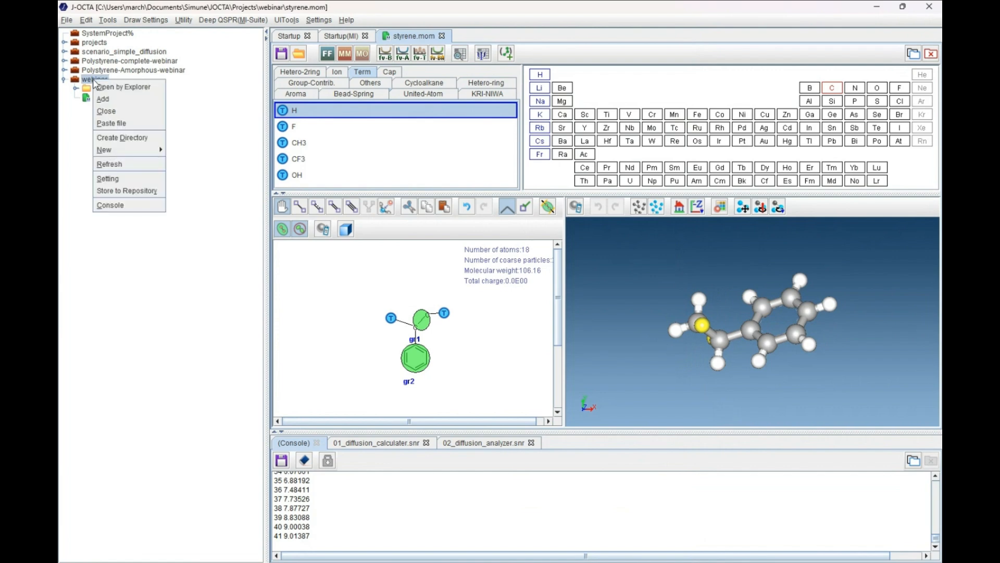
{"action": "mouse_move", "coordinate": [161, 153]}
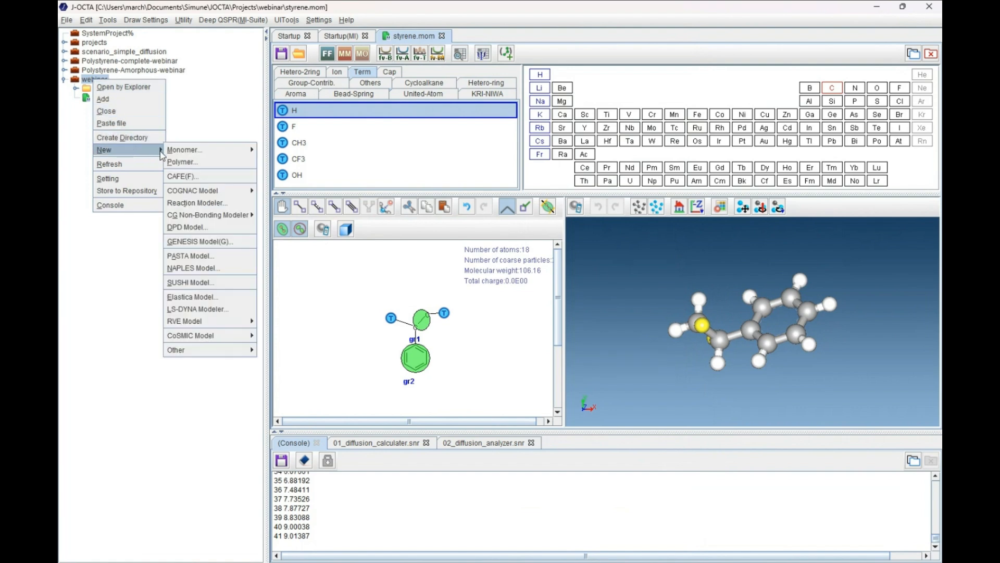
{"action": "left_click", "coordinate": [197, 161]}
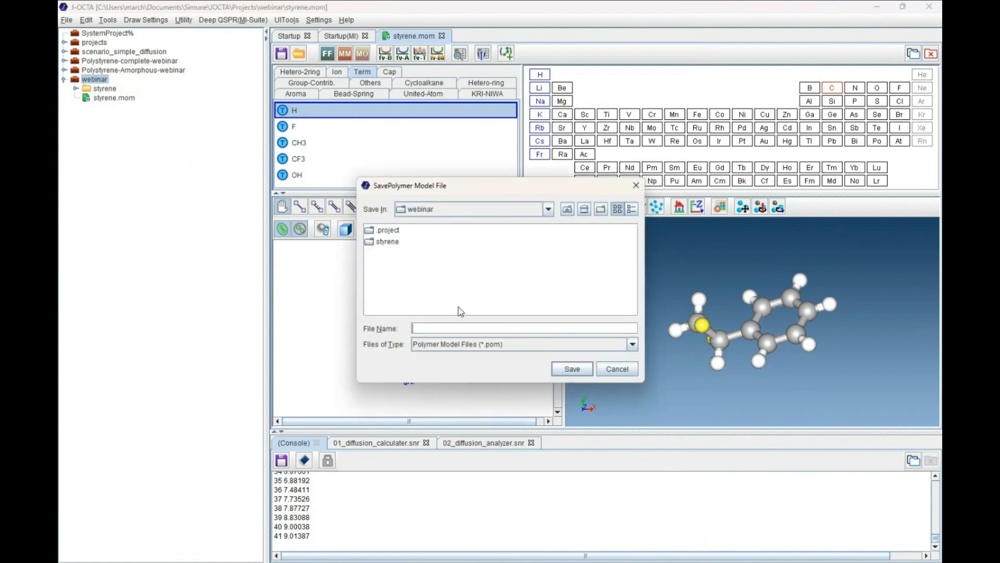
{"action": "type", "text": "polystyrene"}
{"action": "left_click", "coordinate": [577, 372]}
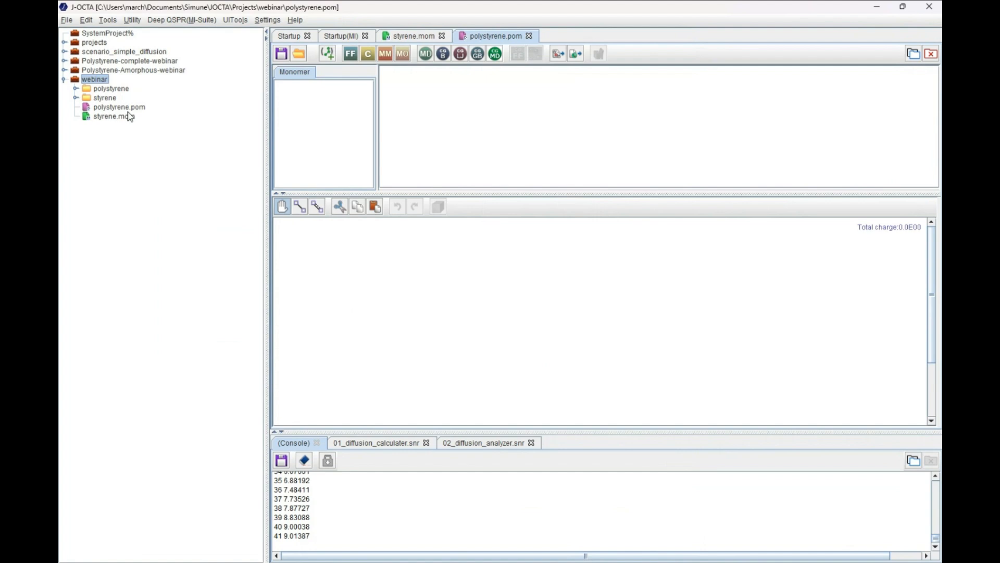
{"action": "left_click", "coordinate": [130, 108]}
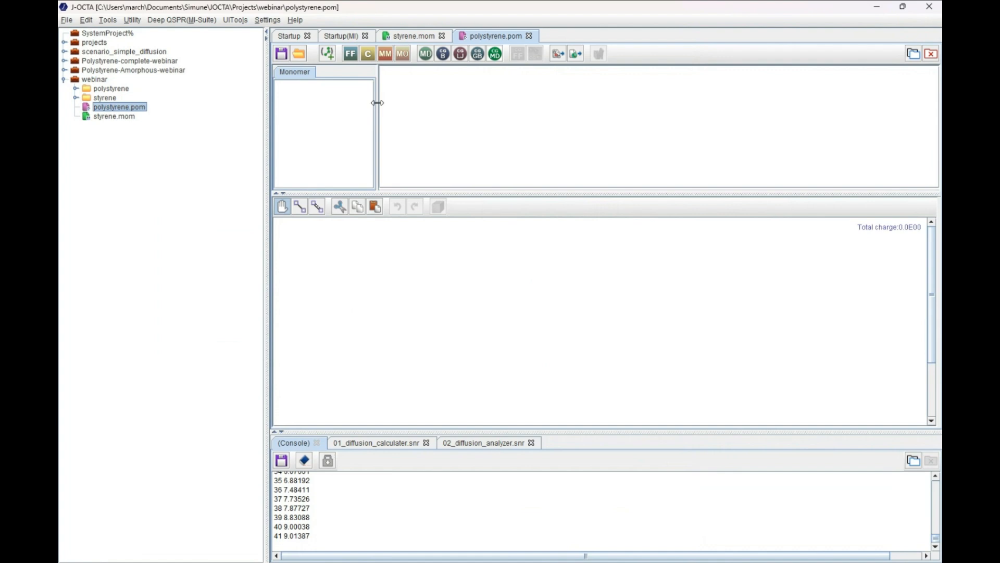
- Register styrene.mom as a red monomer part in the polystyrene model
{"action": "left_click", "coordinate": [328, 57]}
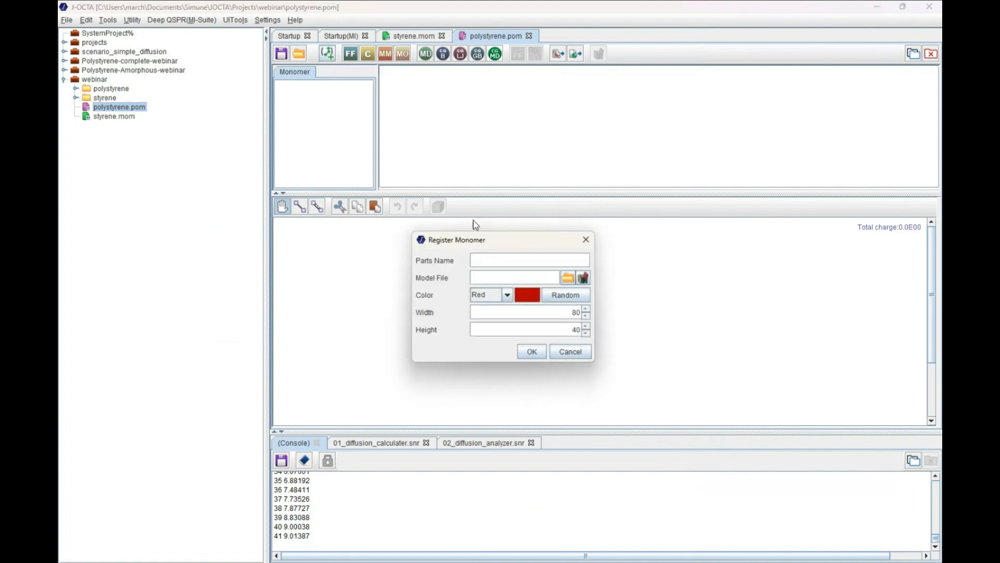
{"action": "left_click", "coordinate": [566, 279]}
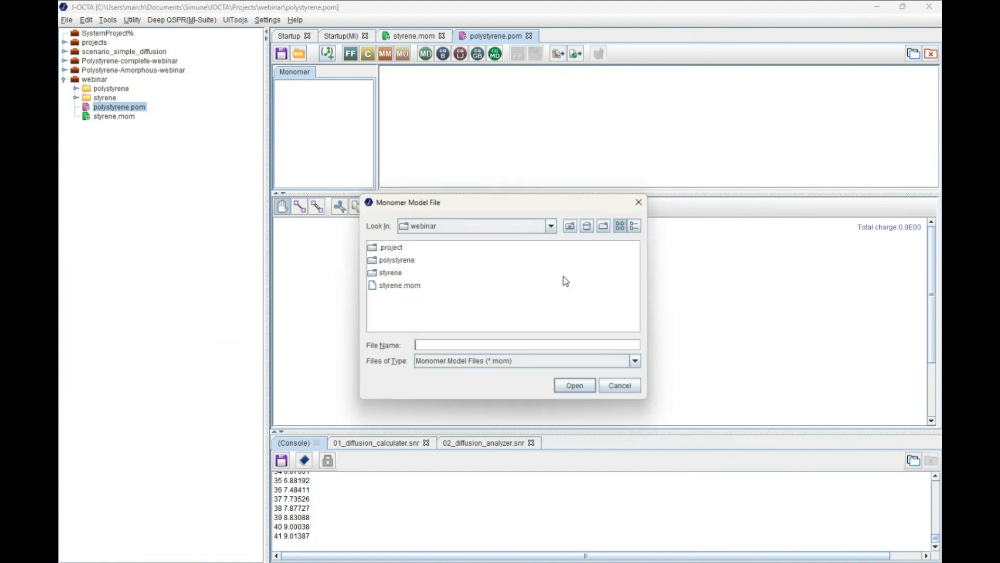
{"action": "left_click", "coordinate": [398, 290]}
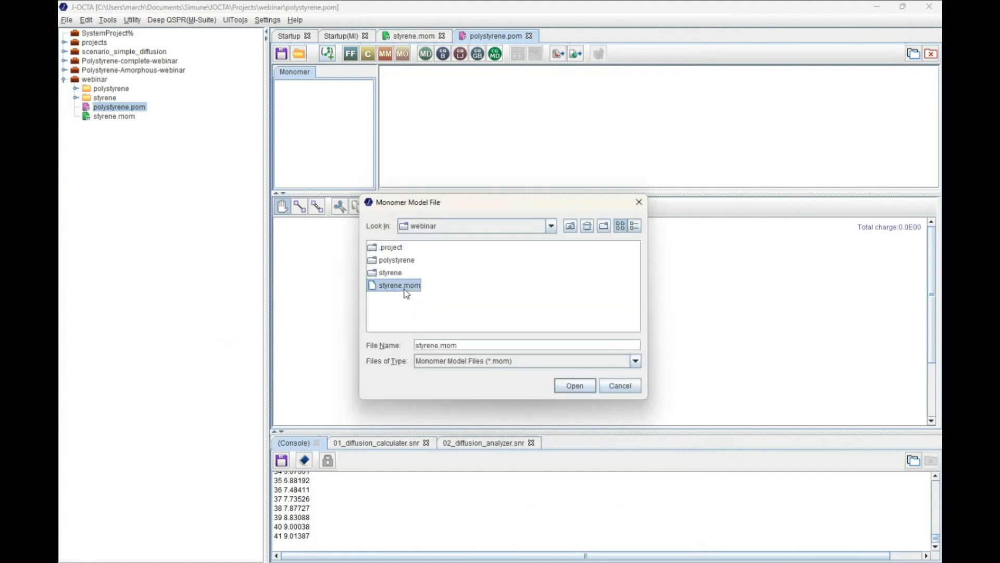
{"action": "left_click", "coordinate": [575, 386]}
{"action": "left_click", "coordinate": [537, 353]}
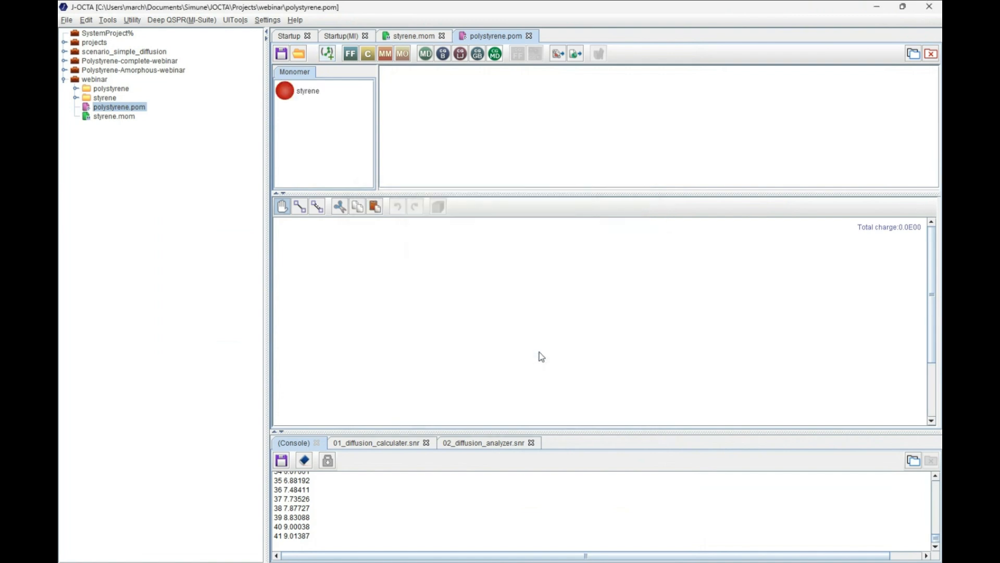
- Place the styrene monomer on the polymer canvas, set its repeats to 20, and save the model
{"action": "left_click", "coordinate": [307, 94]}
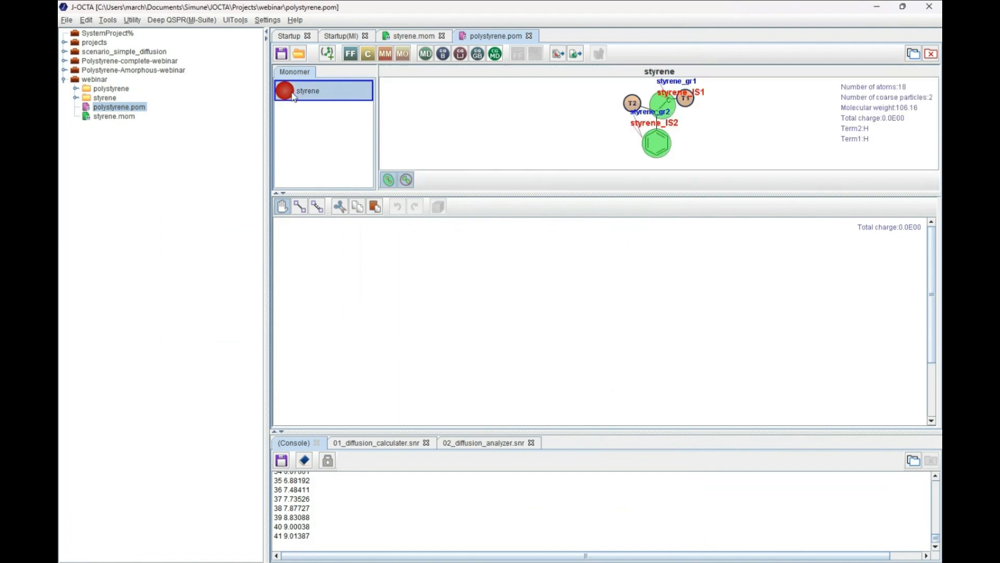
{"action": "left_click_drag", "start_coordinate": [292, 93], "coordinate": [446, 312]}
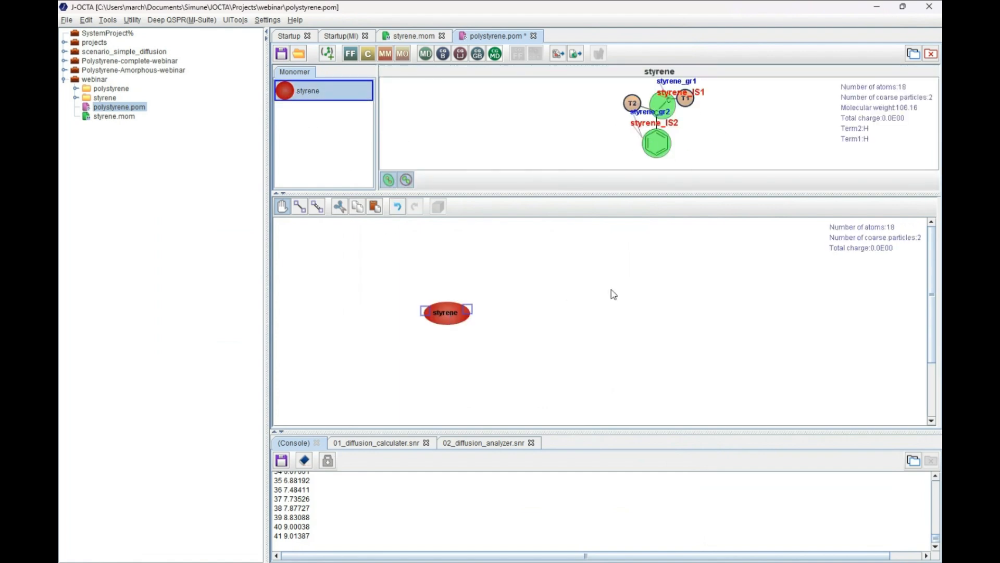
{"action": "right_click", "coordinate": [444, 320]}
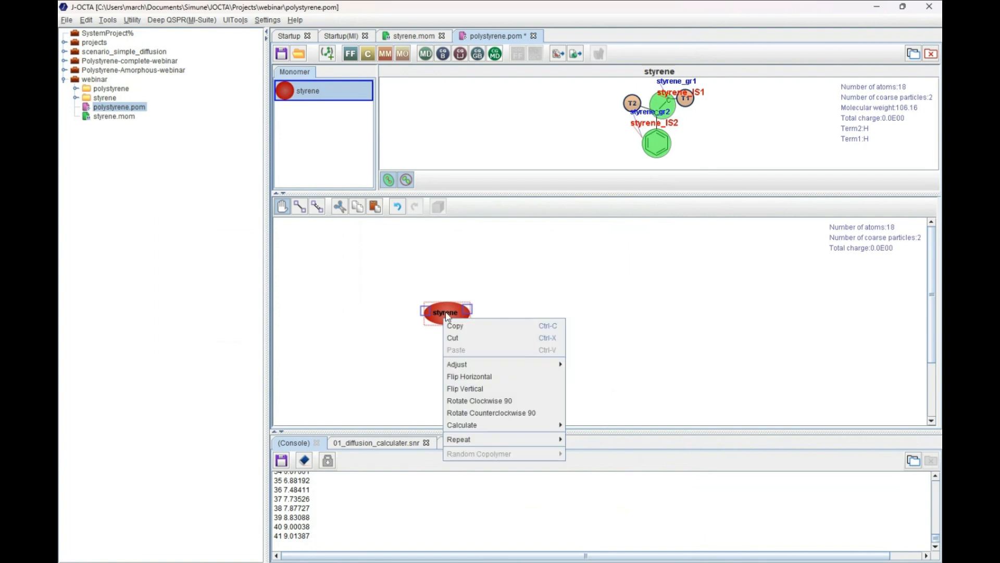
{"action": "mouse_move", "coordinate": [536, 439]}
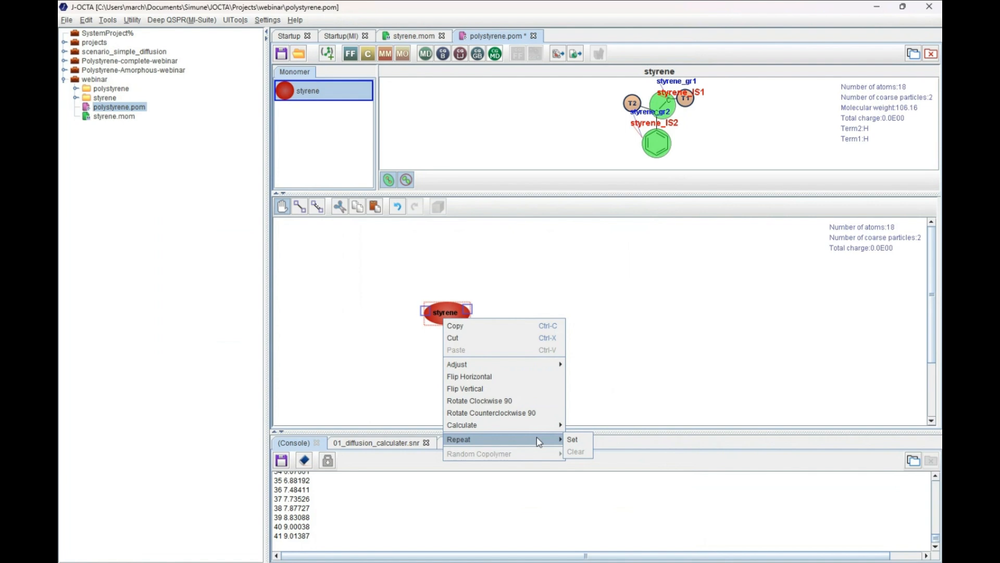
{"action": "left_click", "coordinate": [575, 440]}
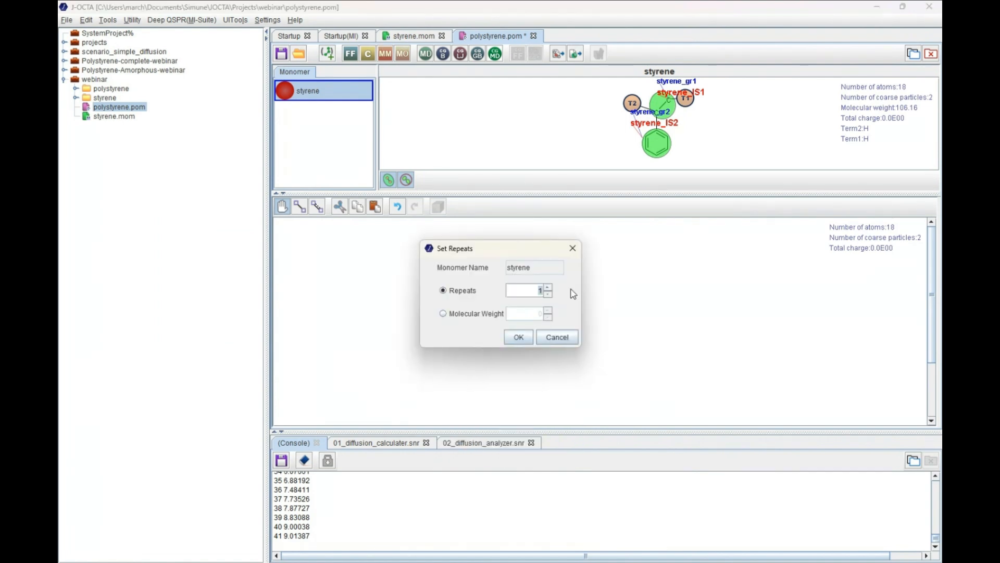
{"action": "type", "text": "20"}
{"action": "left_click", "coordinate": [518, 336]}
{"action": "key", "text": "ctrl+s"}
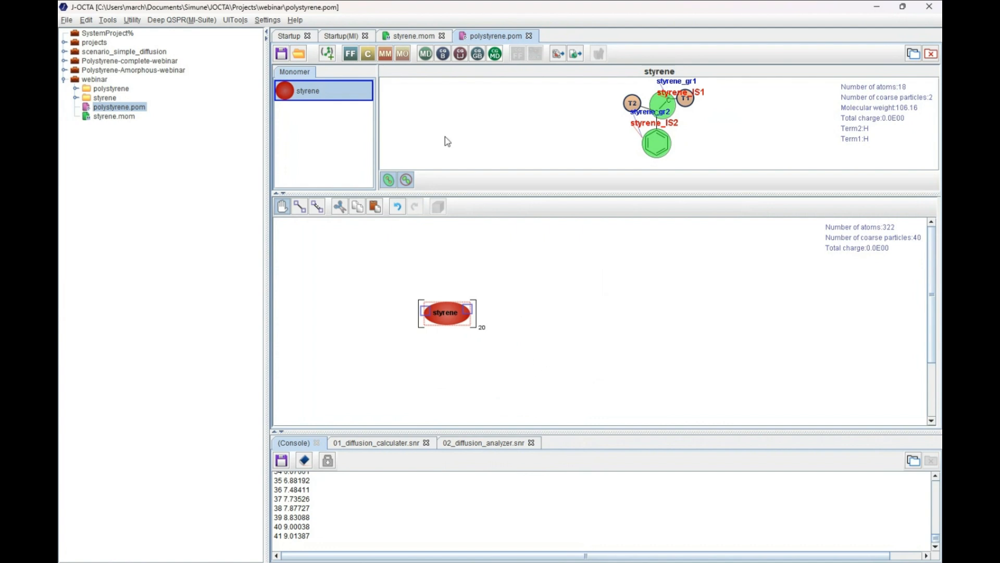
- Set the polymer's force field using the force field of the styrene monomer and save the settings
{"action": "left_click", "coordinate": [350, 57]}
{"action": "left_click", "coordinate": [621, 293]}
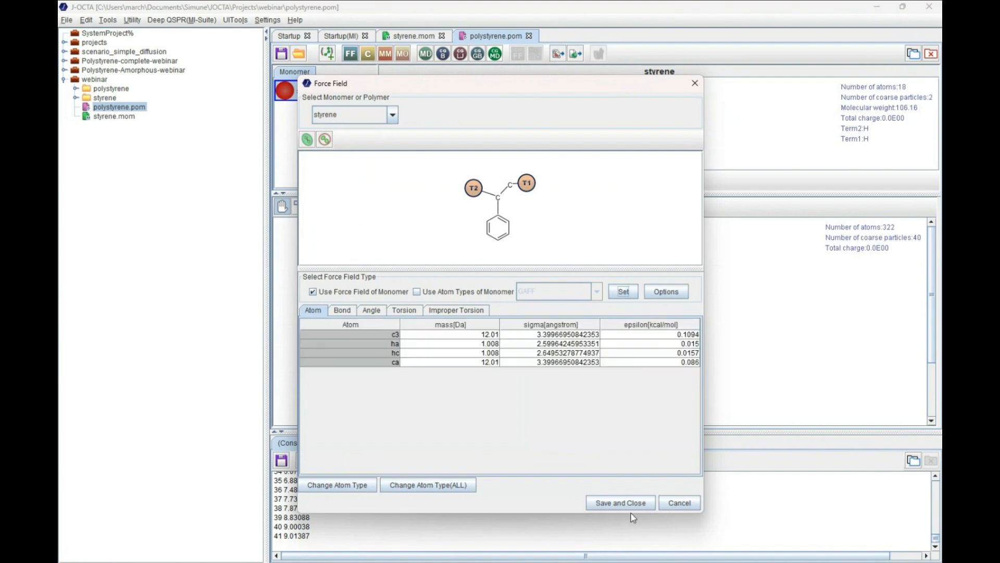
{"action": "left_click", "coordinate": [624, 503]}
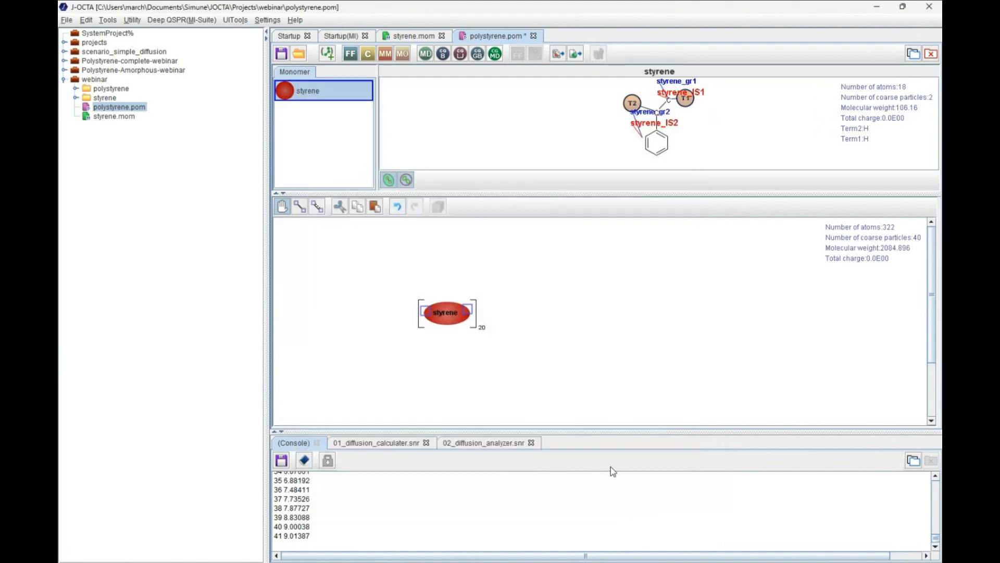
- Adjust the polymer's atomic charges to a total charge of 0 with 7 decimal places
{"action": "left_click", "coordinate": [369, 55]}
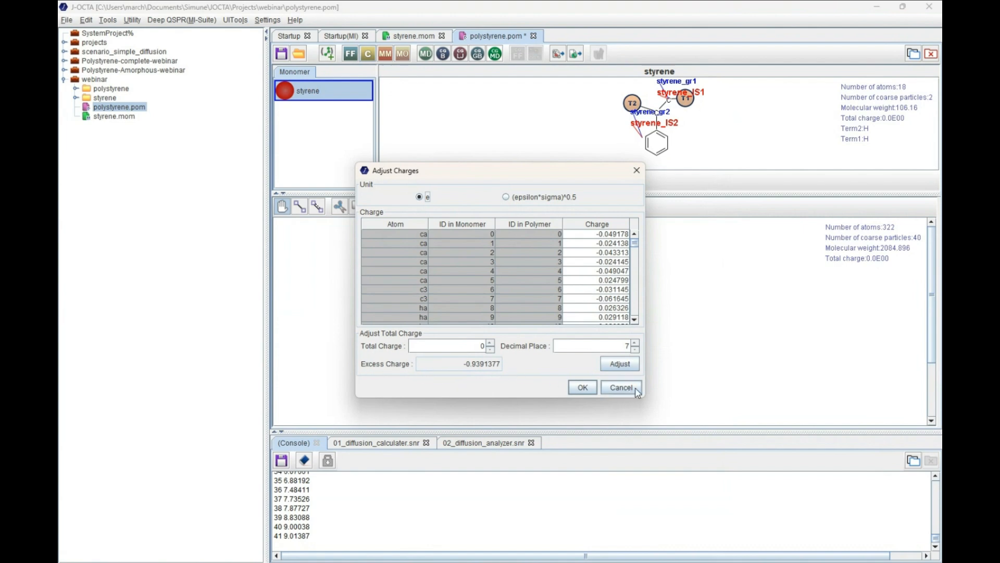
{"action": "left_click", "coordinate": [620, 364]}
{"action": "left_click", "coordinate": [594, 390]}
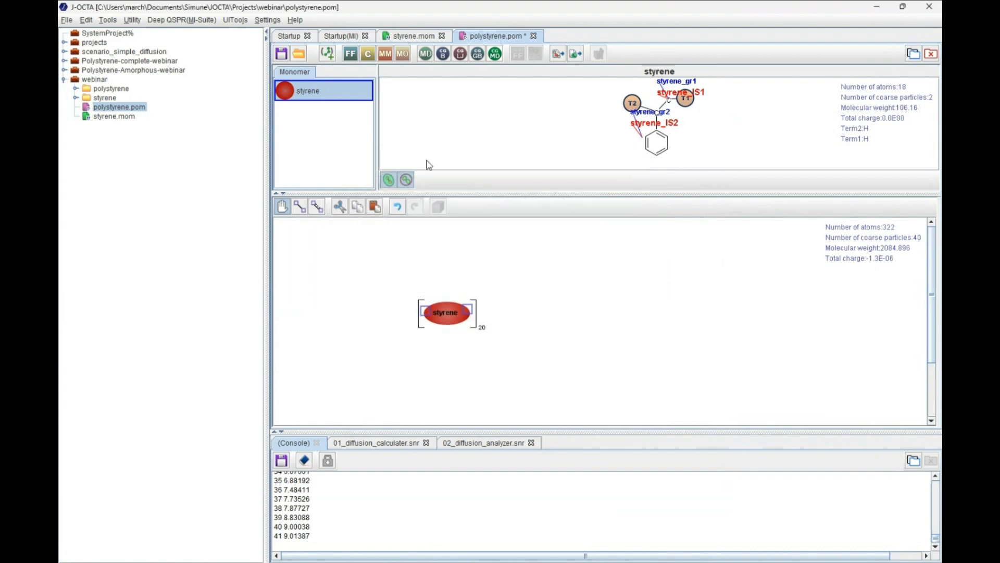
- Run the polymer's molecular mechanics calculation with COGNAC(Local), generating the structure from the monomer and eliminating catenanes for aromatic rings
{"action": "left_click", "coordinate": [386, 57]}
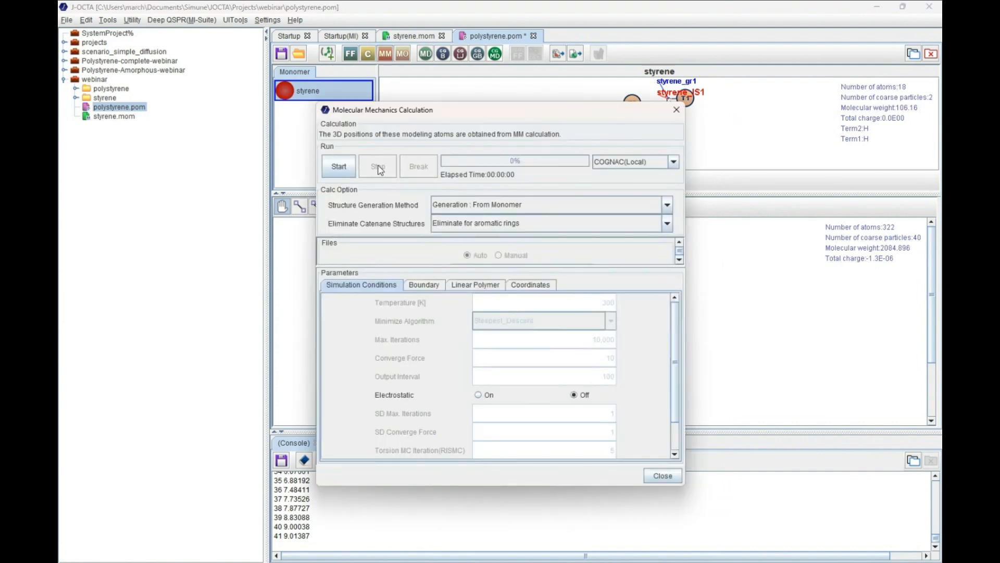
{"action": "left_click", "coordinate": [340, 166]}
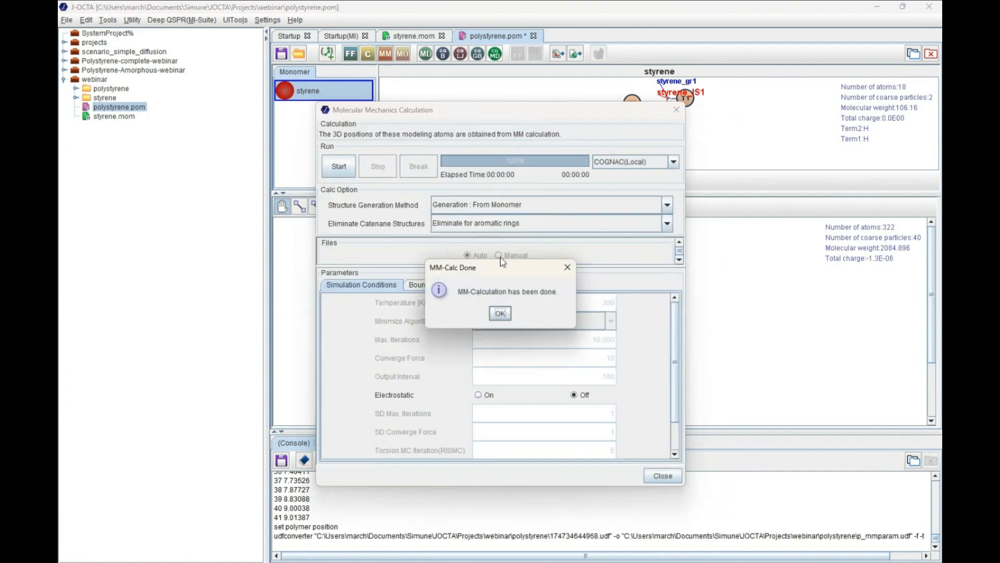
{"action": "left_click", "coordinate": [499, 315]}
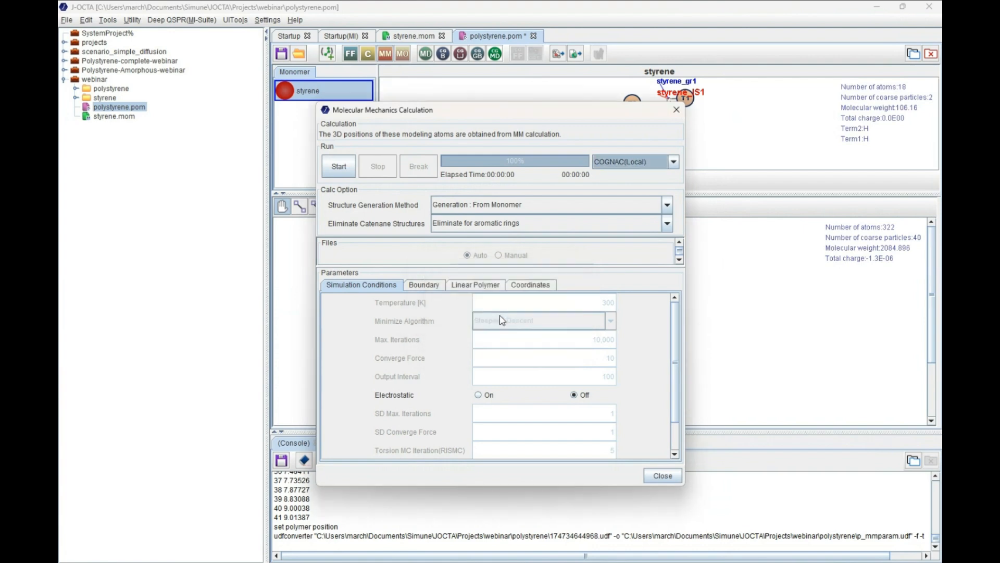
{"action": "left_click", "coordinate": [661, 475]}
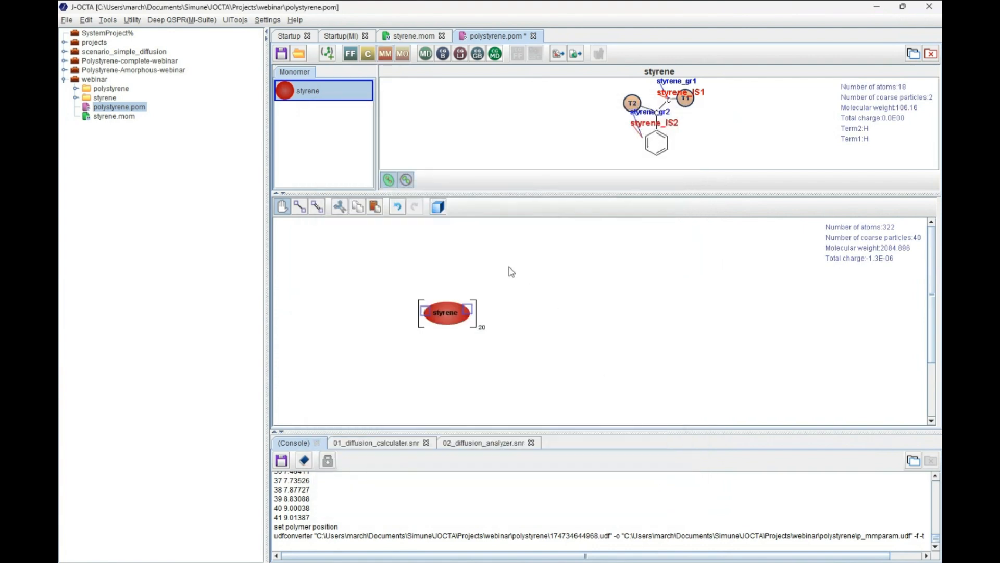
- Examine the generated polystyrene chain in 3D and return to the polymer model
{"action": "left_click", "coordinate": [441, 211]}
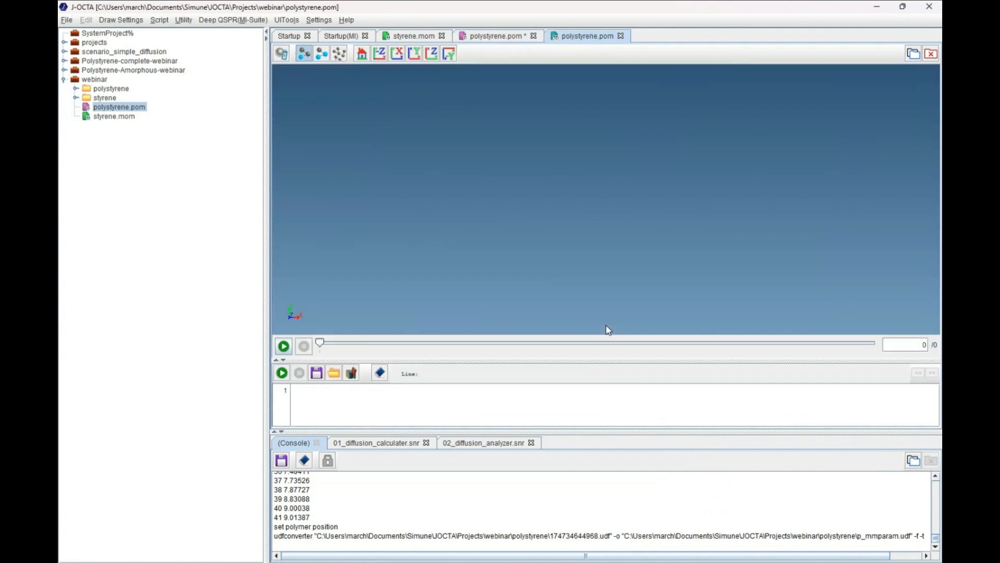
{"action": "left_click_drag", "start_coordinate": [623, 246], "coordinate": [639, 297]}
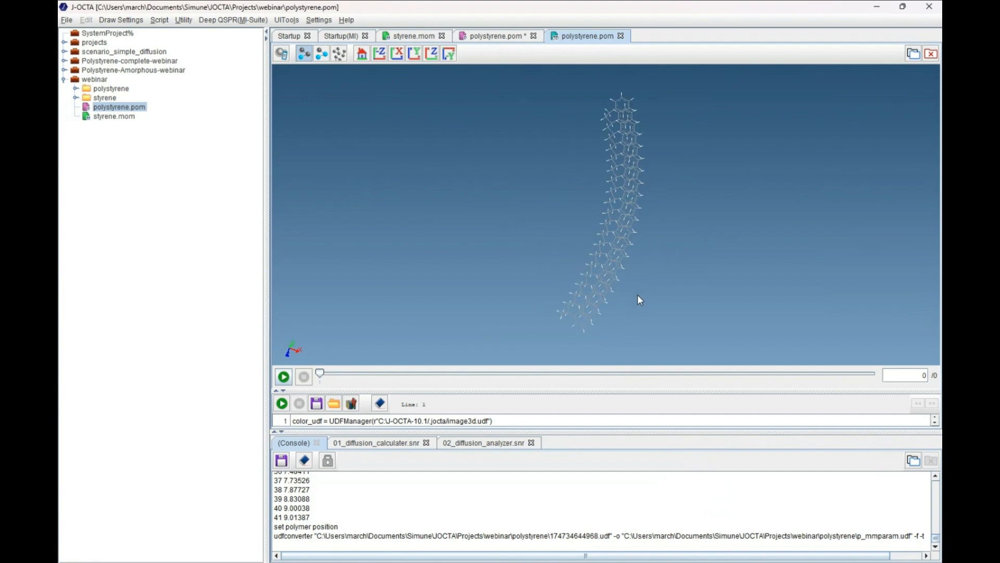
{"action": "left_click", "coordinate": [502, 40]}
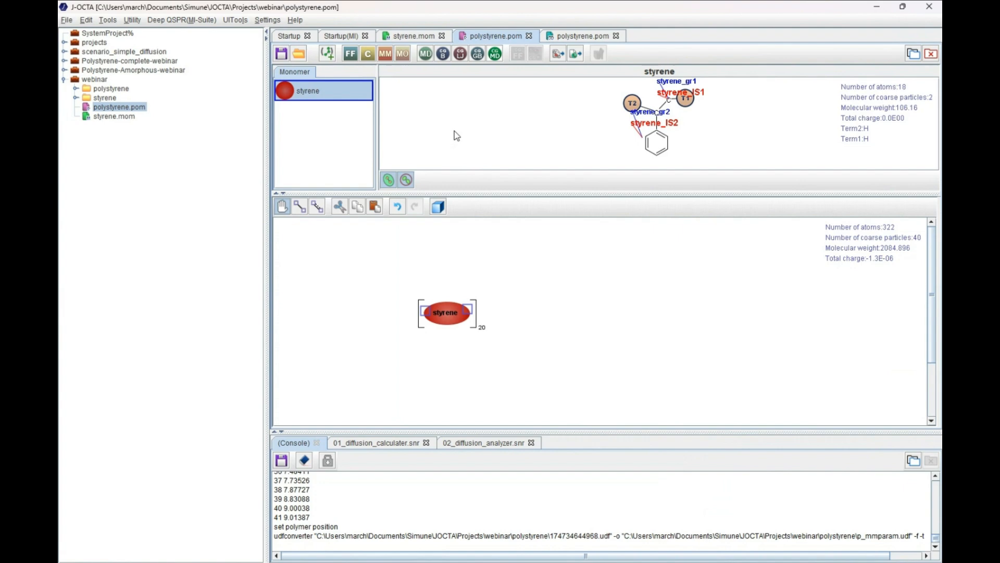
- Review the atomistic MD calculation settings with COGNAC(Local) as the solver, and close them without running
{"action": "left_click", "coordinate": [426, 54]}
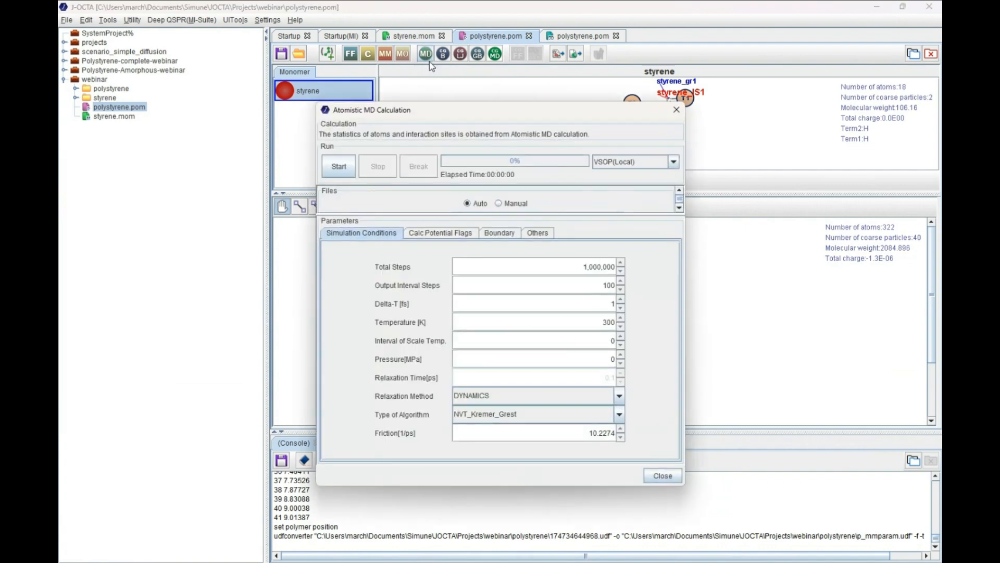
{"action": "left_click", "coordinate": [616, 164]}
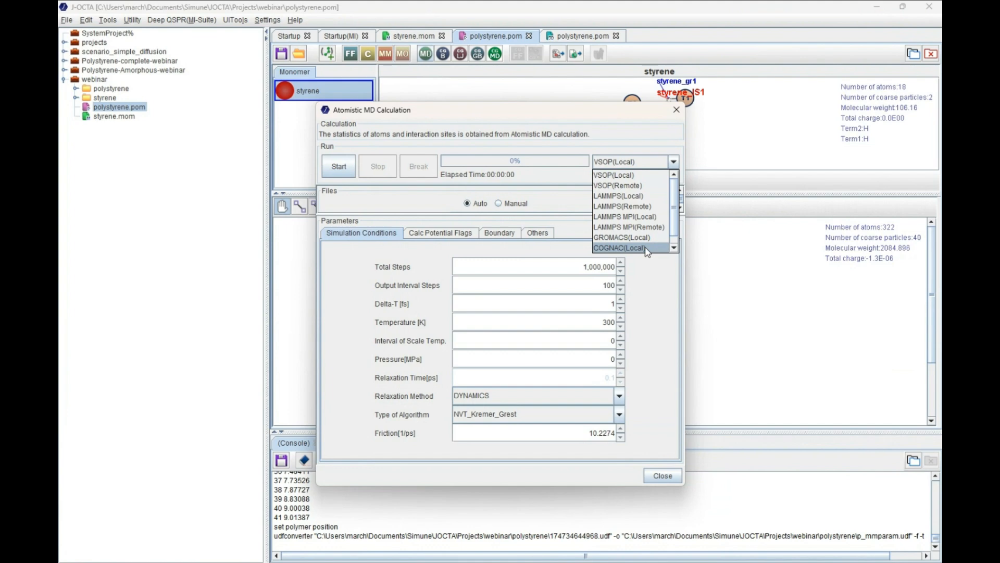
{"action": "left_click", "coordinate": [620, 248]}
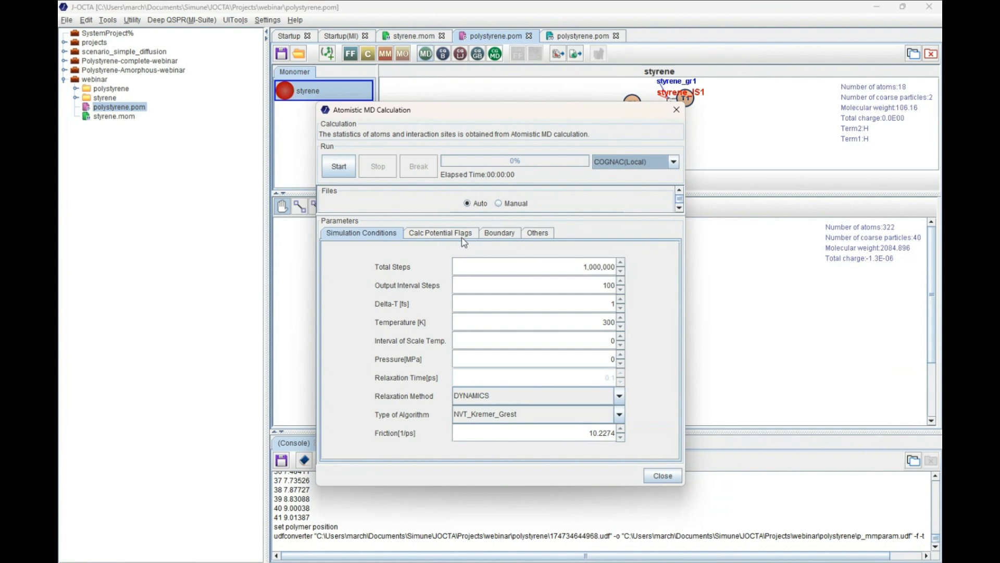
{"action": "left_click", "coordinate": [675, 111]}
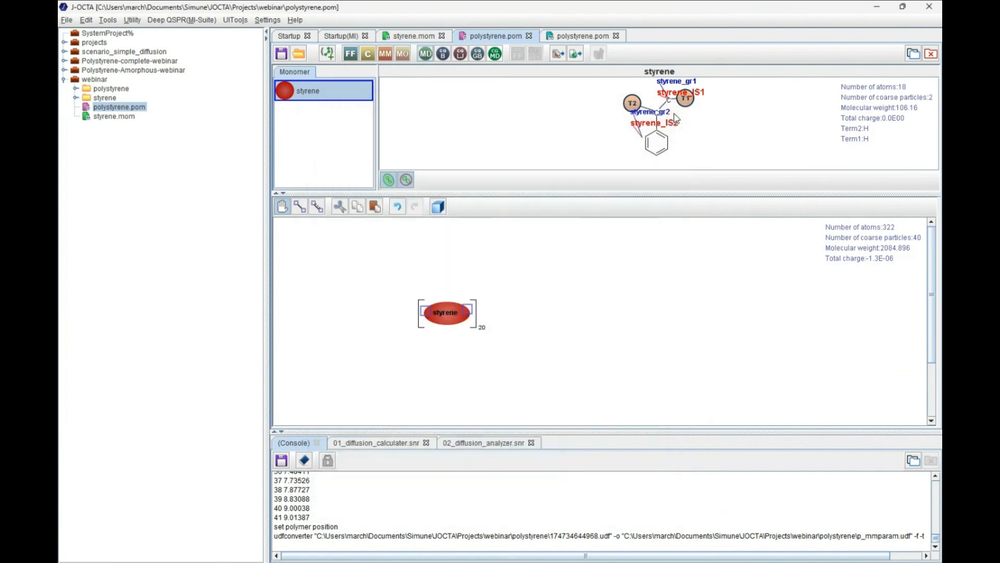
- Open the polystyrene-CG_potential.pom model from the Polystyrene-complete-webinar project
{"action": "left_click", "coordinate": [63, 80]}
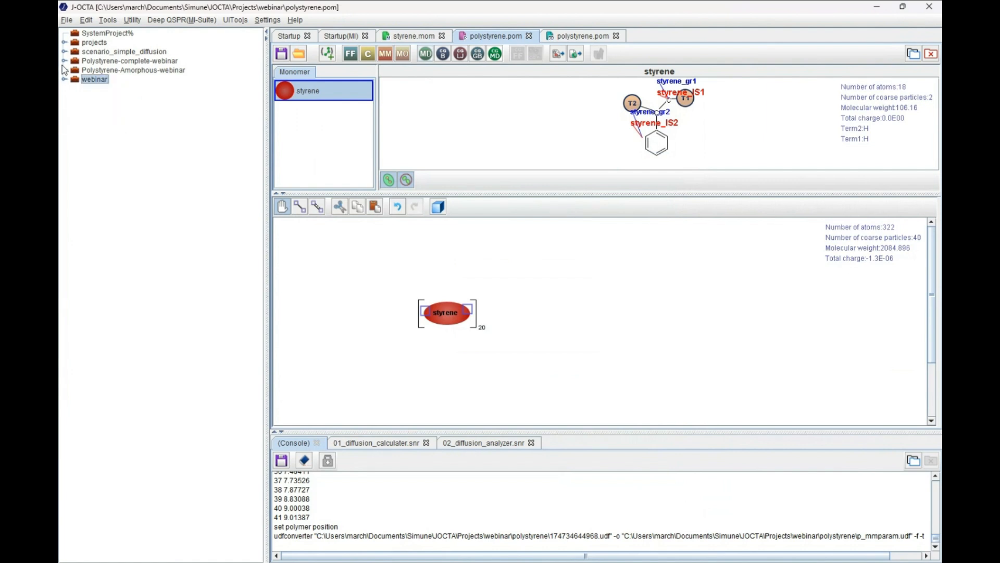
{"action": "left_click", "coordinate": [63, 61]}
{"action": "double_click", "coordinate": [119, 79]}
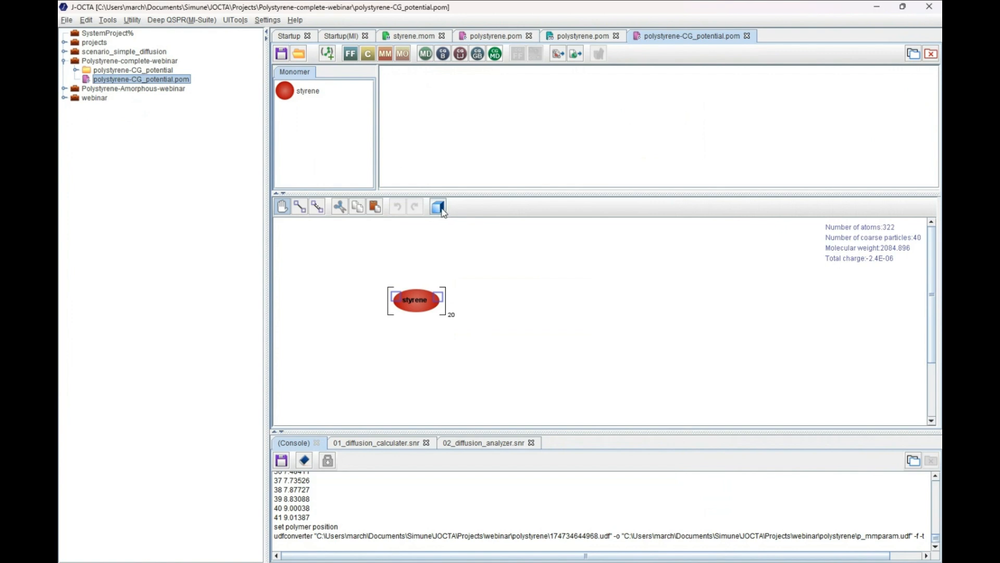
- Open the Bond/Angle/Torsion CG potential calculation and go back to its distribution calculation parameters for review
{"action": "left_click", "coordinate": [443, 57]}
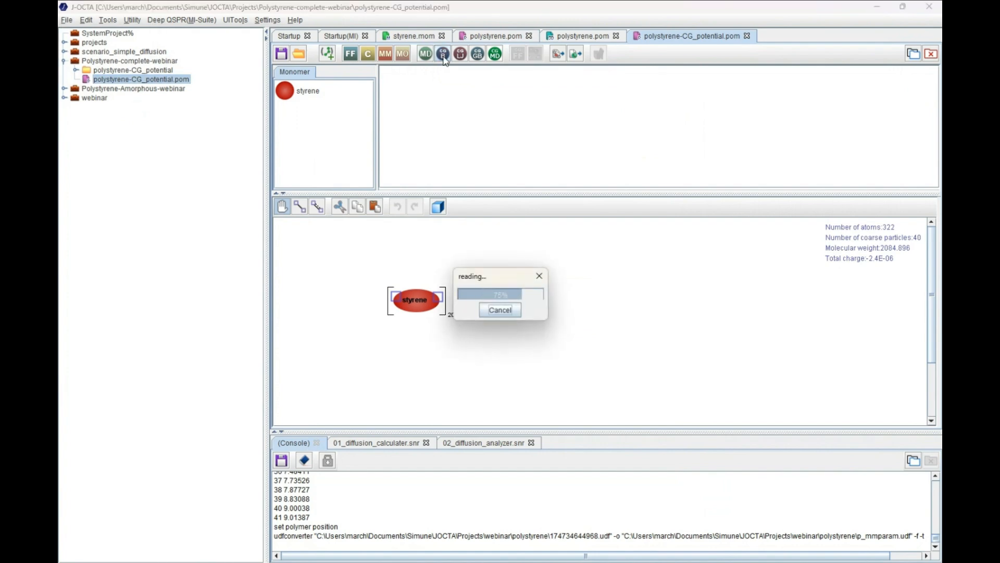
{"action": "left_click", "coordinate": [535, 465]}
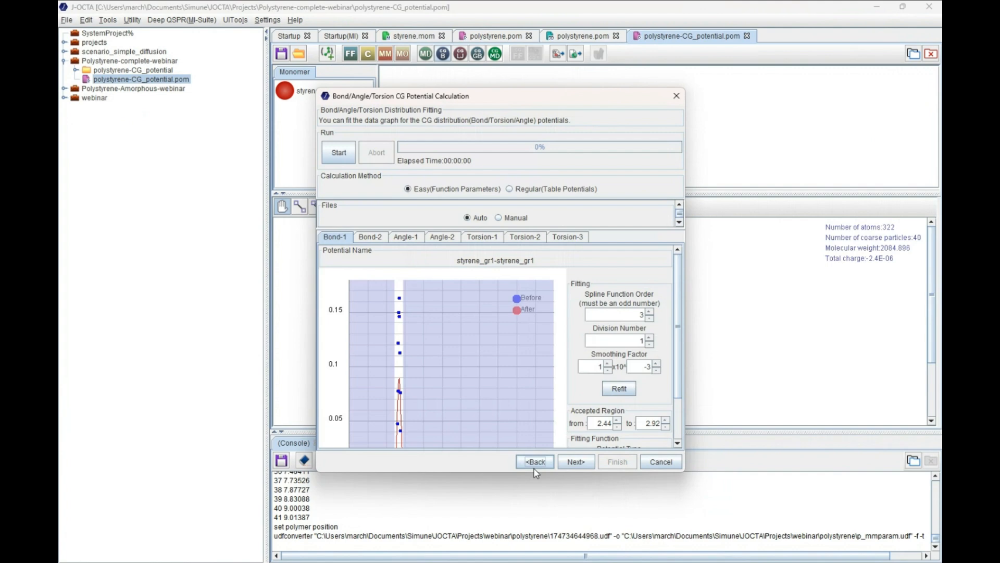
{"action": "left_click", "coordinate": [535, 463]}
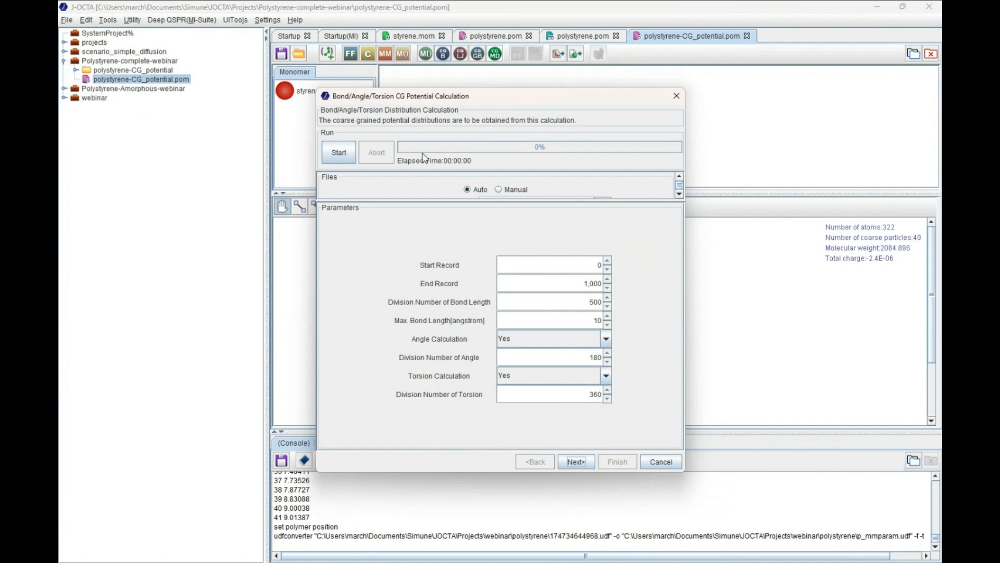
{"action": "left_click", "coordinate": [335, 158]}
{"action": "left_click_drag", "start_coordinate": [373, 98], "coordinate": [395, 100]}
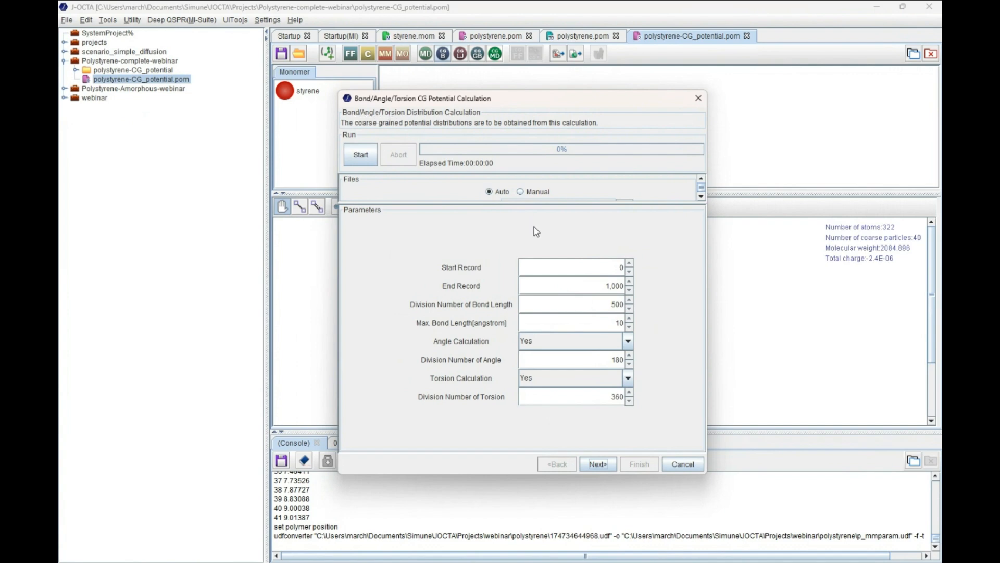
- Review the distribution fitting and the bond and torsion potential functions, and finish the Bond/Angle/Torsion CG potential calculation
{"action": "left_click", "coordinate": [598, 464]}
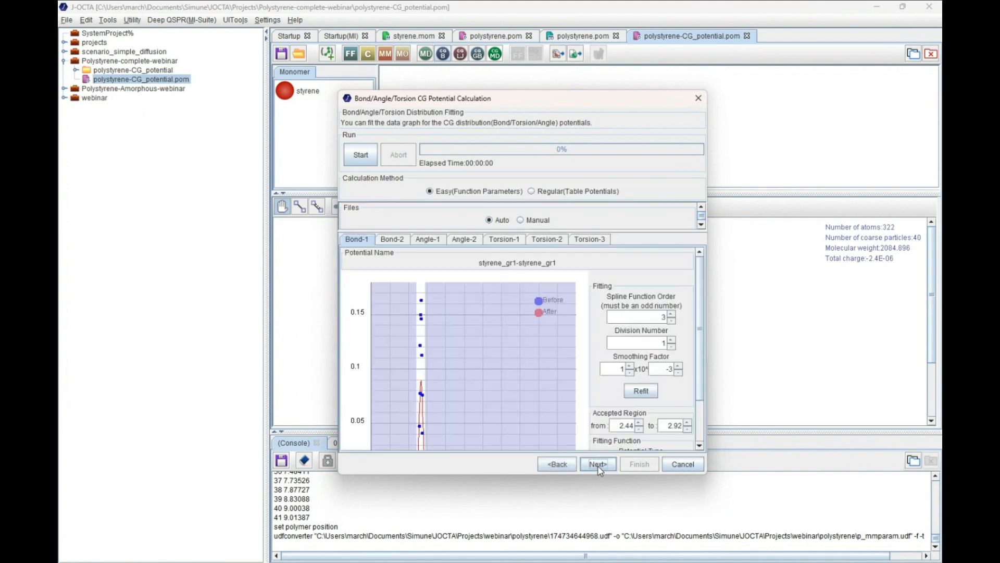
{"action": "left_click", "coordinate": [598, 464]}
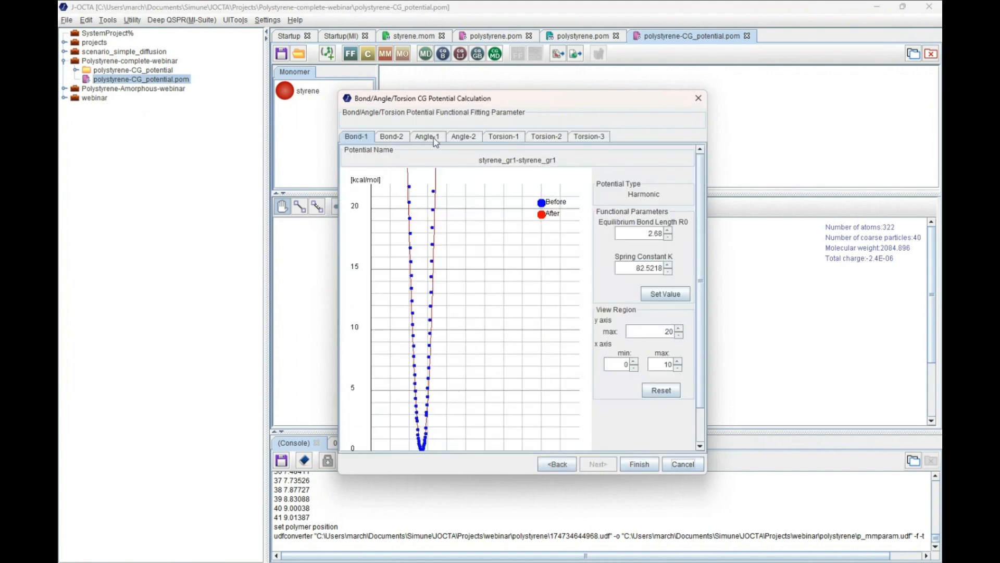
{"action": "left_click", "coordinate": [510, 141]}
{"action": "left_click", "coordinate": [399, 139]}
{"action": "left_click", "coordinate": [652, 467]}
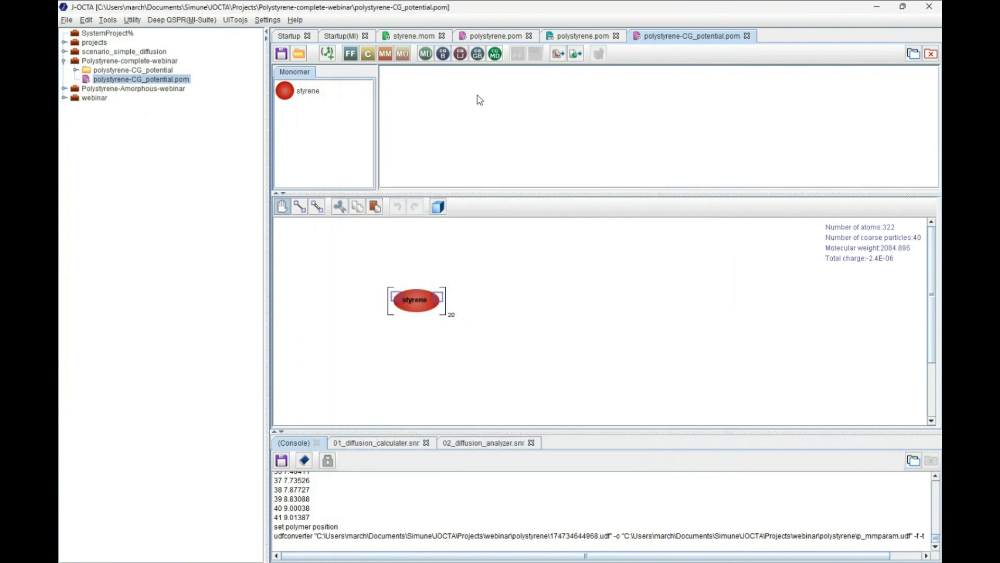
- Review the non-bonding LJ calculation settings and the Lennard-Jones parameters of all three pairs, and finish the calculation
{"action": "left_click", "coordinate": [460, 55]}
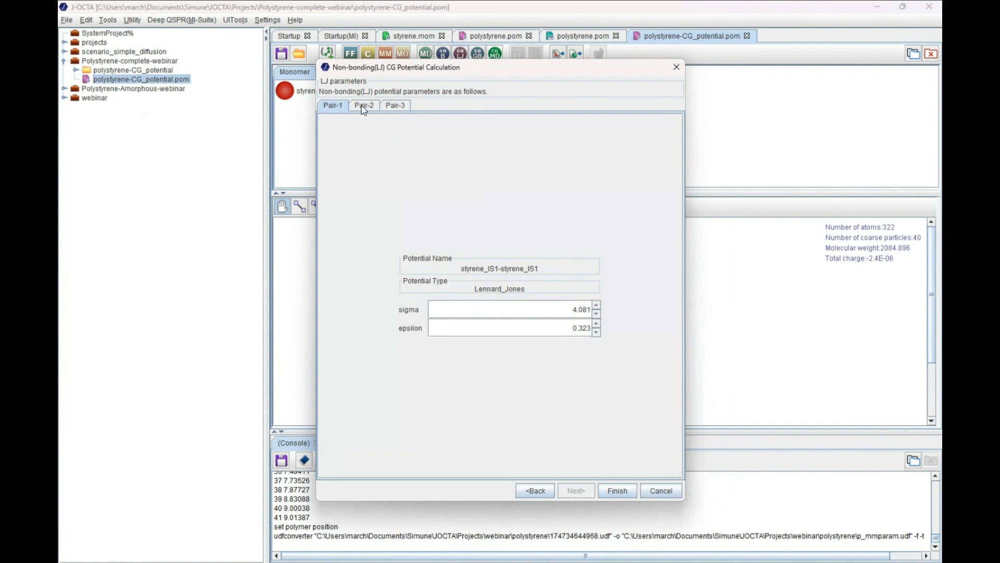
{"action": "left_click", "coordinate": [547, 491]}
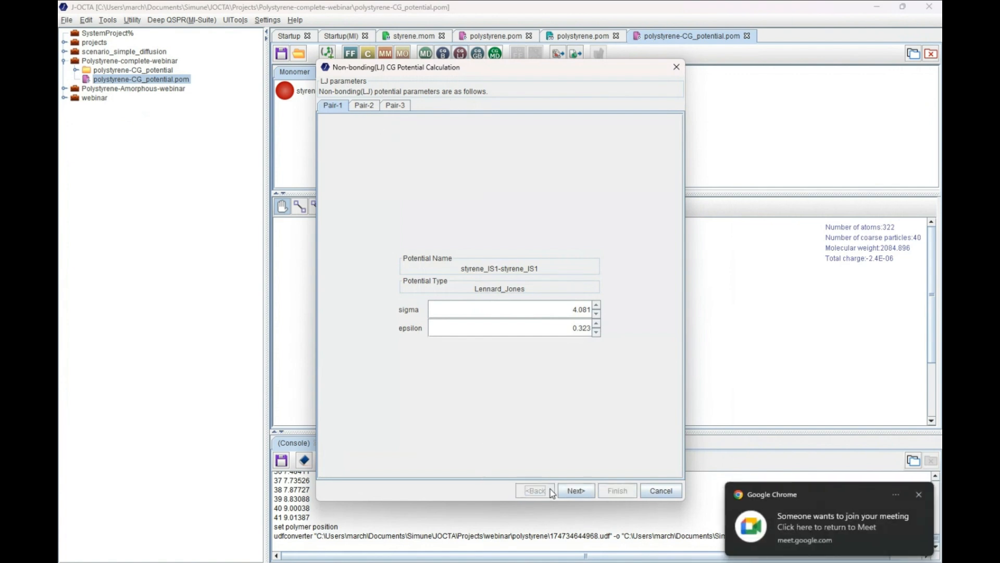
{"action": "left_click", "coordinate": [919, 494]}
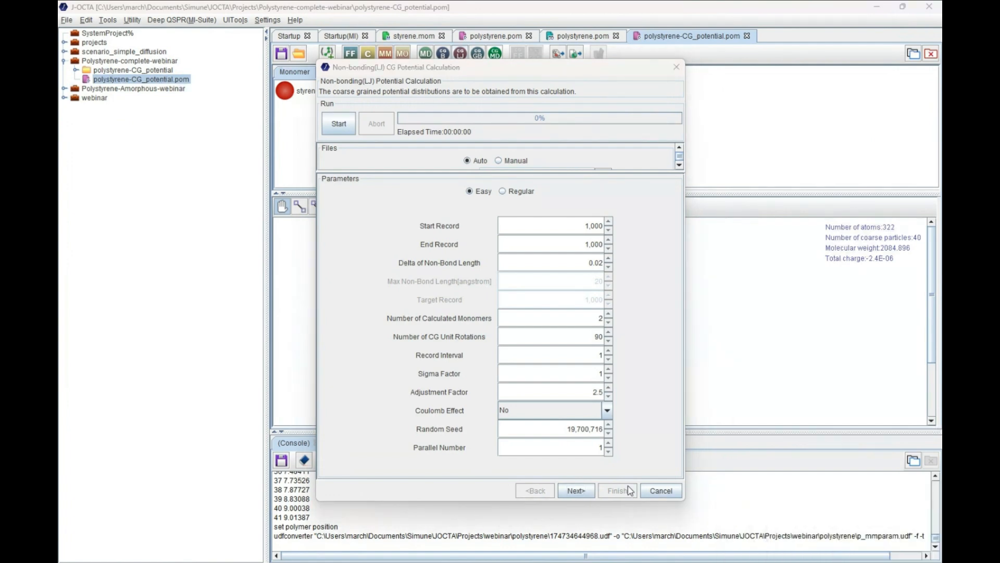
{"action": "left_click", "coordinate": [575, 492]}
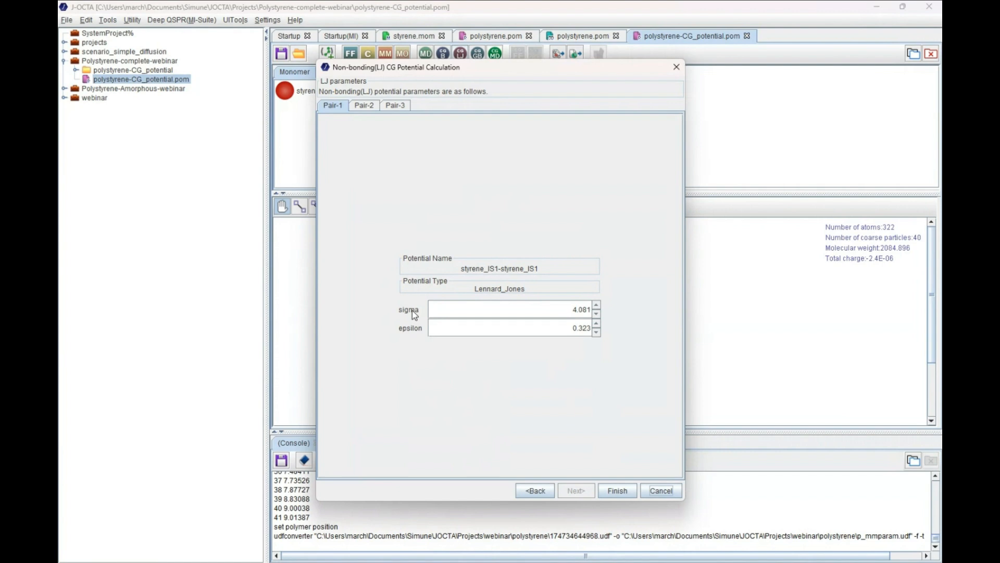
{"action": "left_click", "coordinate": [364, 105]}
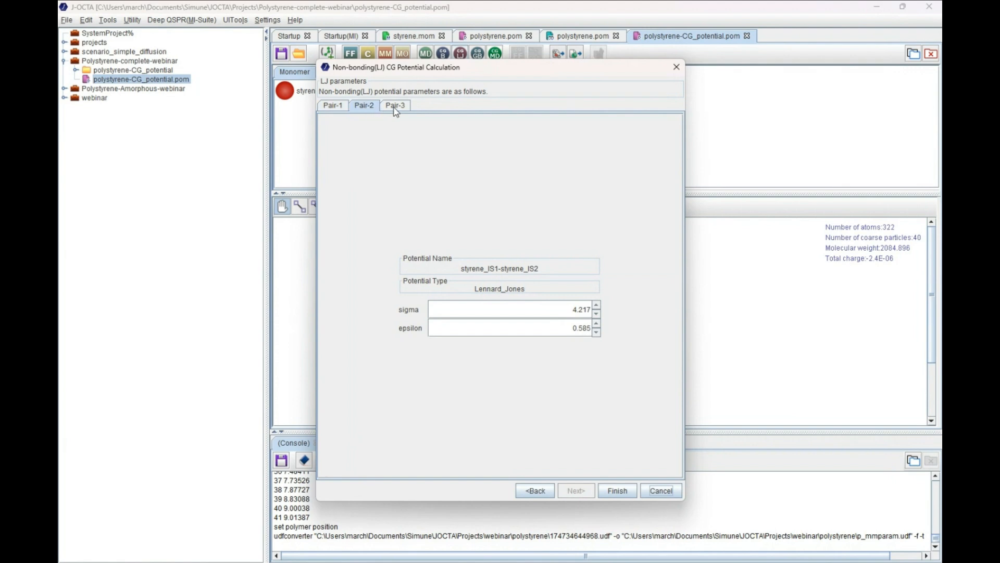
{"action": "left_click", "coordinate": [394, 108]}
{"action": "left_click", "coordinate": [625, 494]}
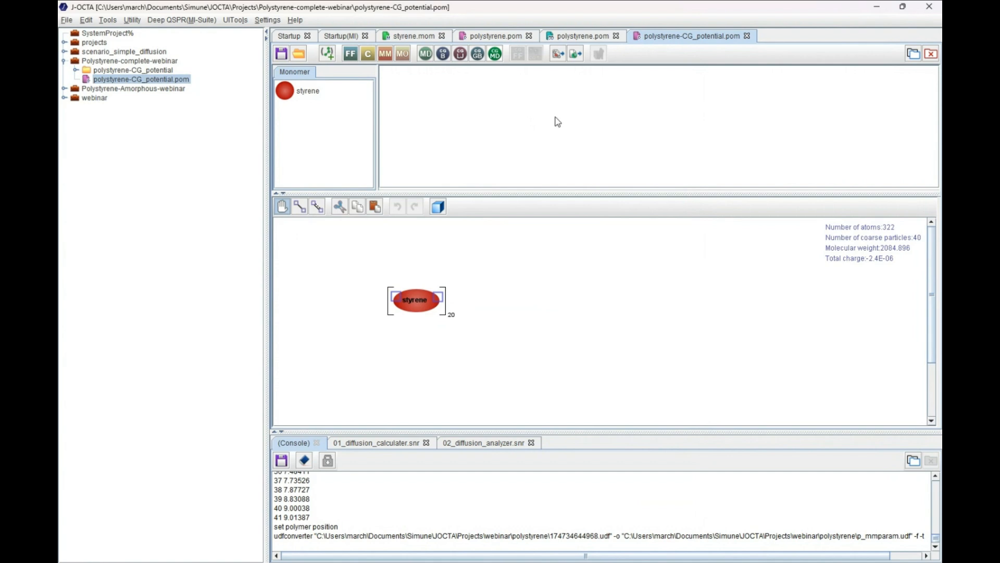
- Set up a CG COGNAC input without fixed X, Y and Z cell sizes, using a density of 0.5 g/cm³ instead
{"action": "left_click", "coordinate": [575, 58]}
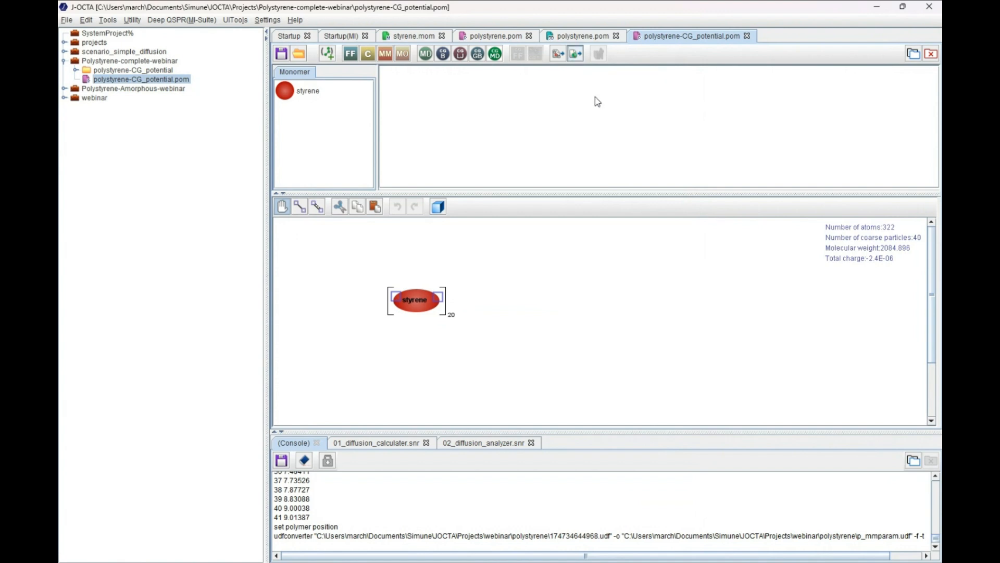
{"action": "left_click", "coordinate": [576, 54]}
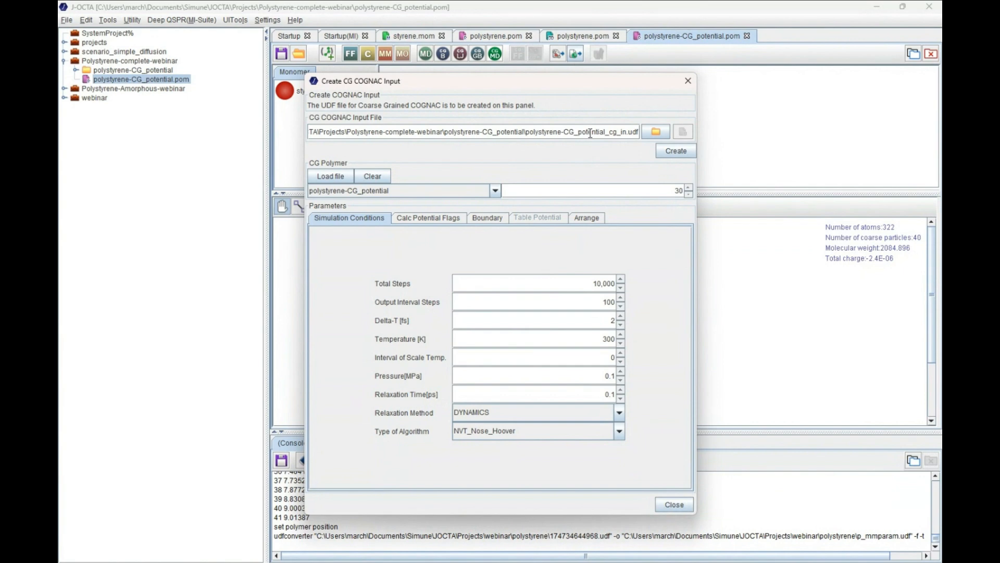
{"action": "left_click", "coordinate": [423, 220]}
{"action": "left_click", "coordinate": [484, 219]}
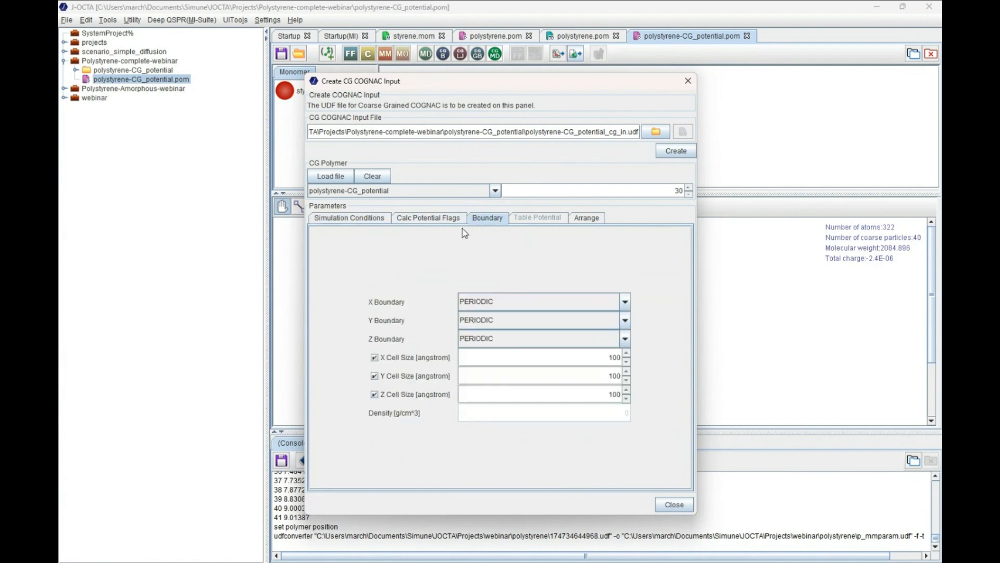
{"action": "left_click", "coordinate": [374, 358]}
{"action": "left_click", "coordinate": [375, 376]}
{"action": "left_click", "coordinate": [375, 394]}
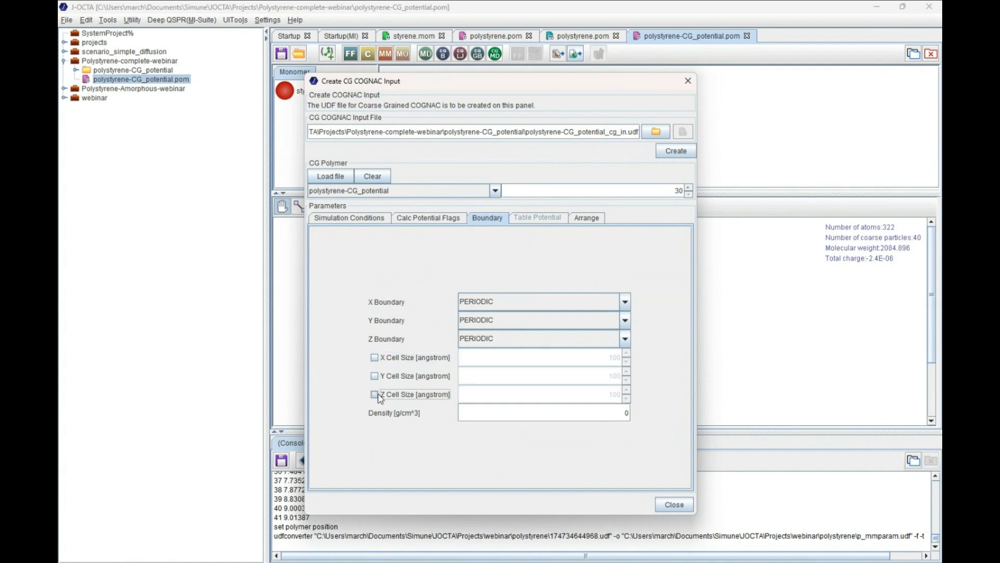
{"action": "left_click", "coordinate": [629, 412]}
{"action": "type", "text": ".5"}
- Create the COGNAC input file polystyrene-CG_potential_cg_in.udf with 30 polymer chains, overwriting the existing file
{"action": "left_click", "coordinate": [597, 190]}
{"action": "left_click_drag", "start_coordinate": [669, 192], "coordinate": [686, 191]}
{"action": "left_click", "coordinate": [684, 157]}
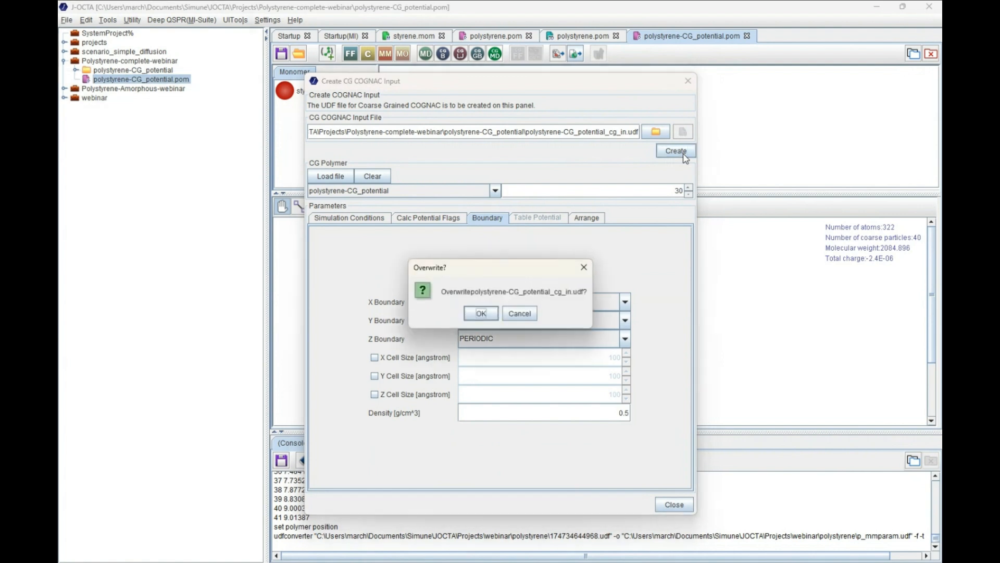
{"action": "left_click", "coordinate": [489, 314]}
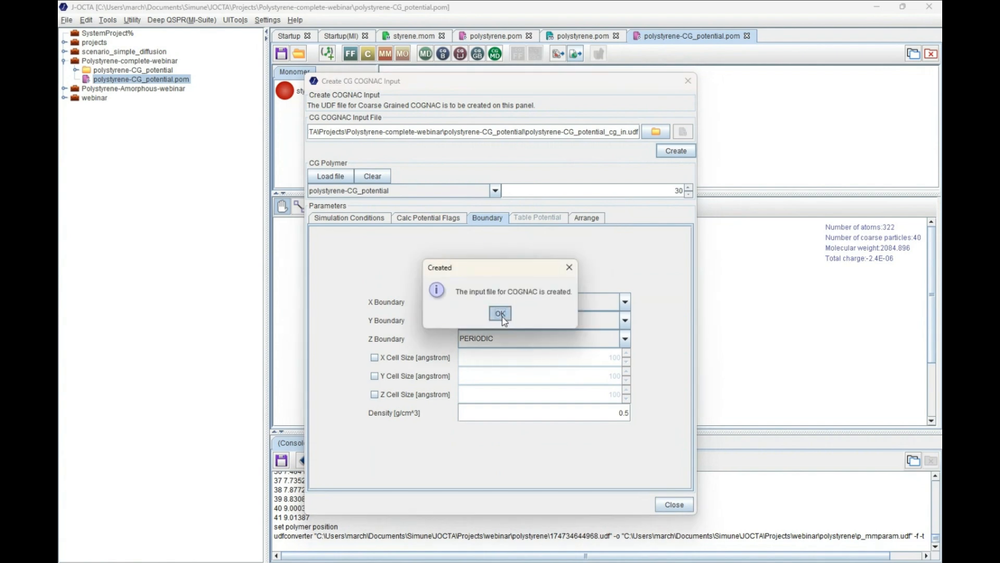
{"action": "left_click", "coordinate": [501, 314]}
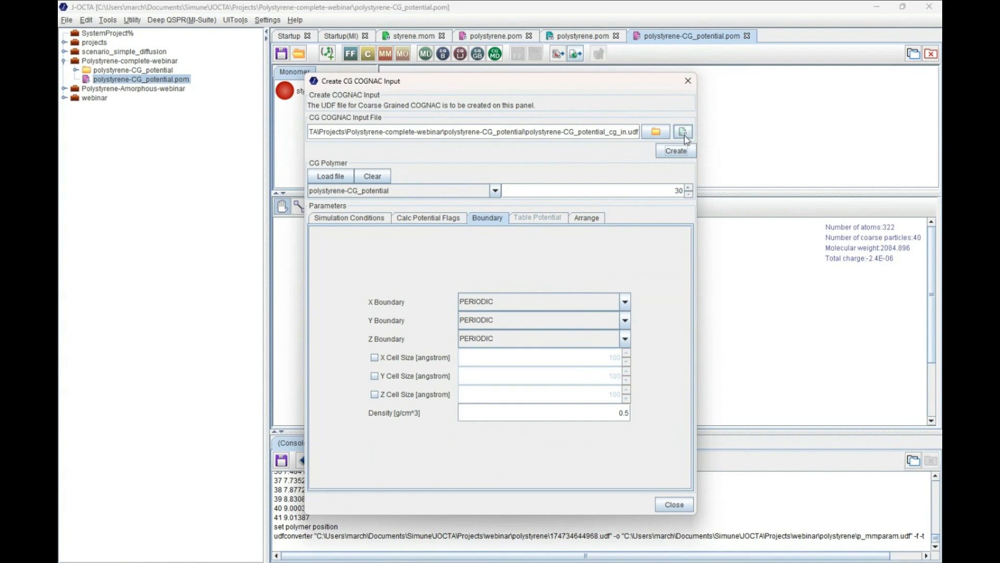
- Open the created CG COGNAC input file and inspect its coarse-grained polystyrene cell in 3D
{"action": "left_click", "coordinate": [684, 132]}
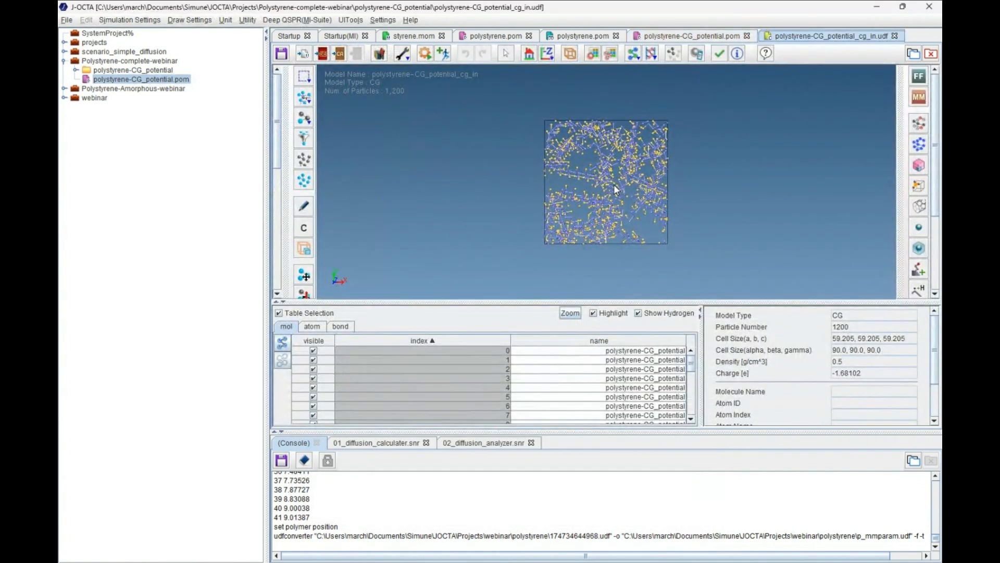
{"action": "left_click_drag", "start_coordinate": [704, 171], "coordinate": [653, 201]}
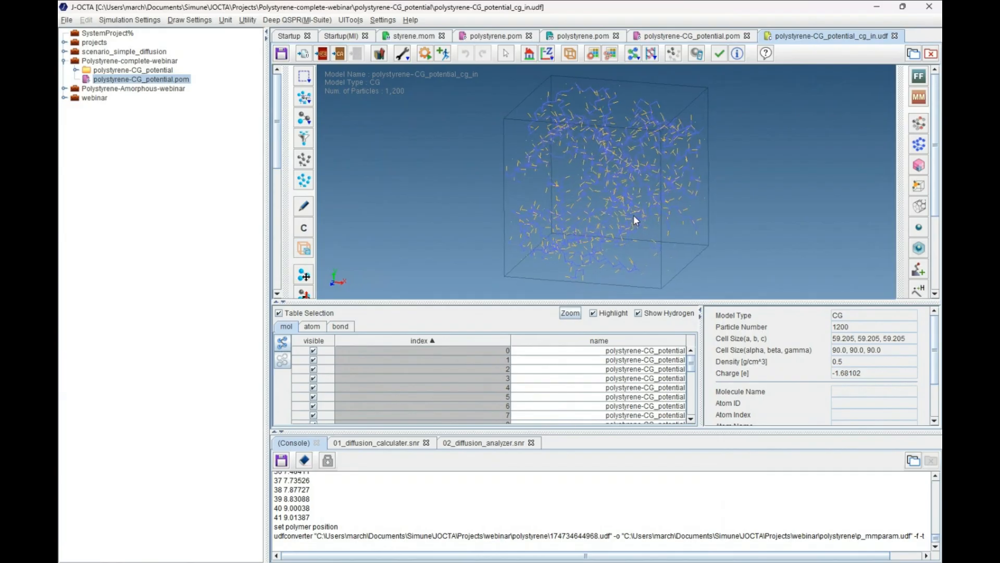
{"action": "left_click_drag", "start_coordinate": [654, 219], "coordinate": [651, 218]}
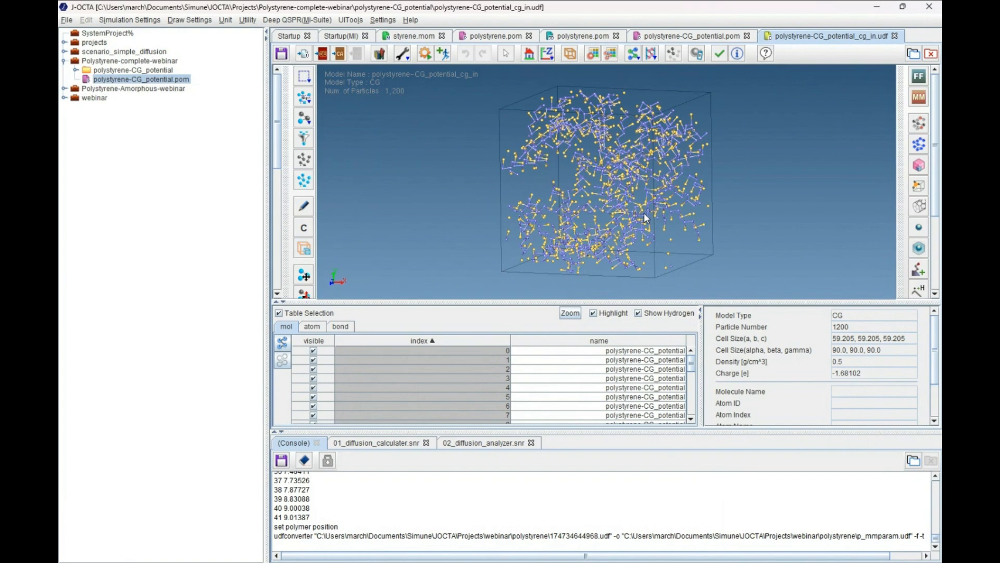
{"action": "left_click_drag", "start_coordinate": [589, 232], "coordinate": [586, 231]}
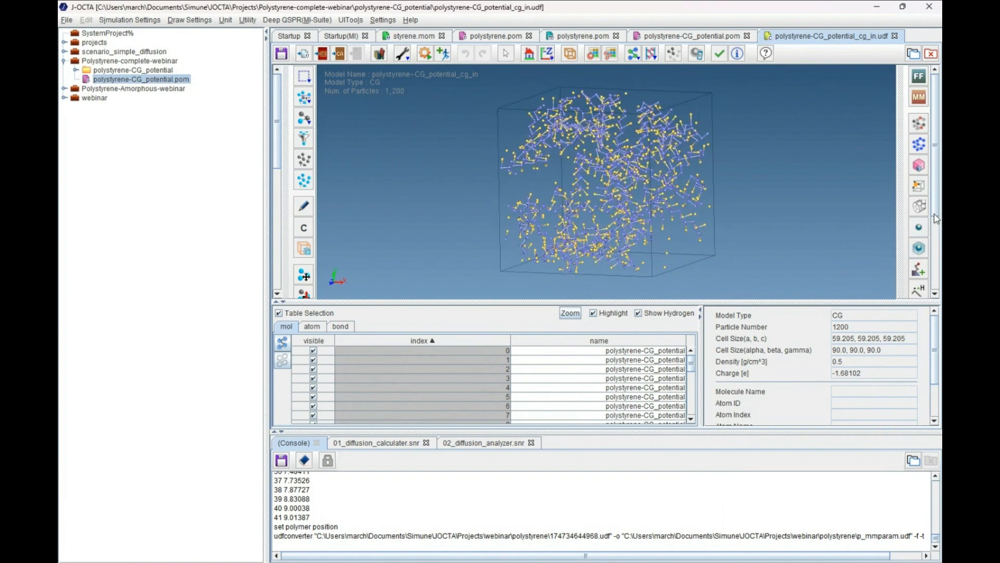
- Review the Create Amorphous settings for constant volume relaxation, compression and NVE after compression with VSOP, and close them without running
{"action": "scroll", "coordinate": [936, 219], "scroll_direction": "down", "scroll_amount": 5}
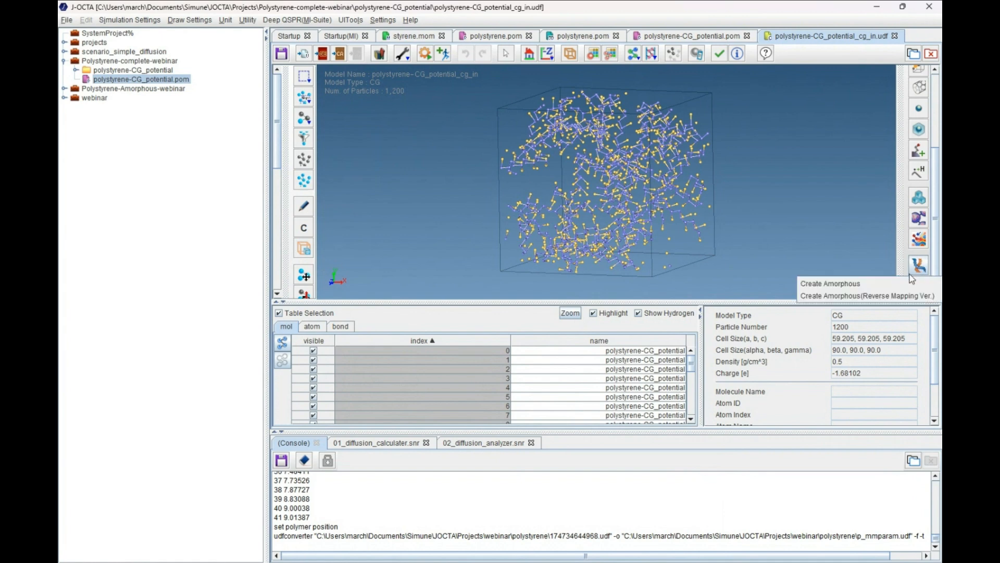
{"action": "left_click", "coordinate": [918, 286]}
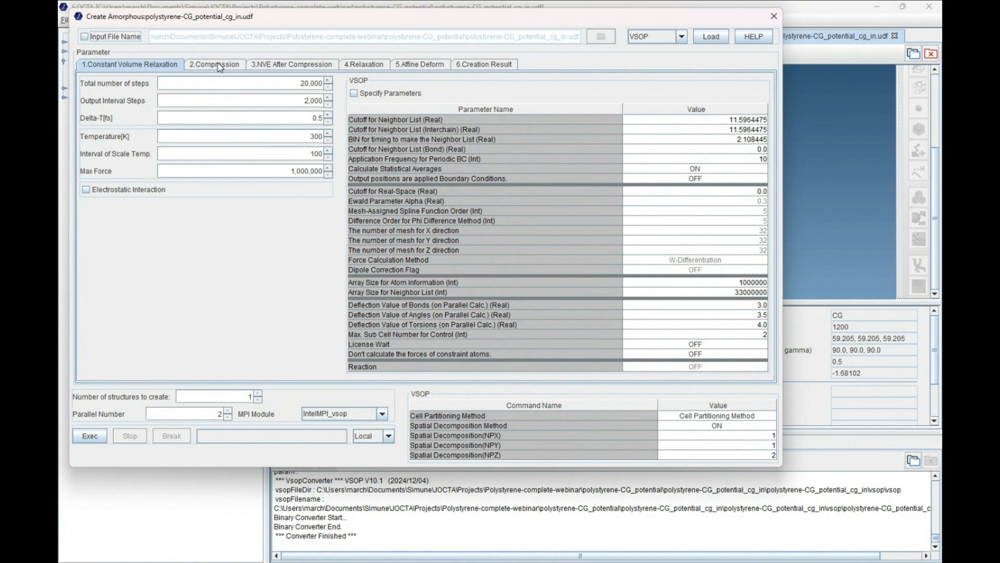
{"action": "left_click", "coordinate": [219, 65]}
{"action": "left_click", "coordinate": [286, 66]}
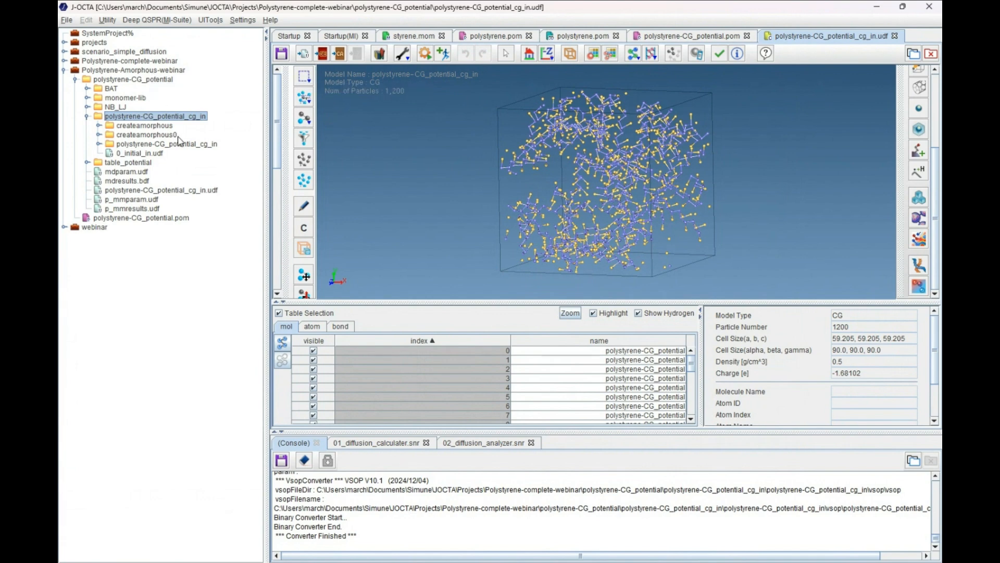
- Look through the stage files in the createamorphous0 folder of Polystyrene-Amorphous-webinar, from 0_initial_in.udf to 5_nvt_equil_out.udf
{"action": "left_click", "coordinate": [98, 135]}
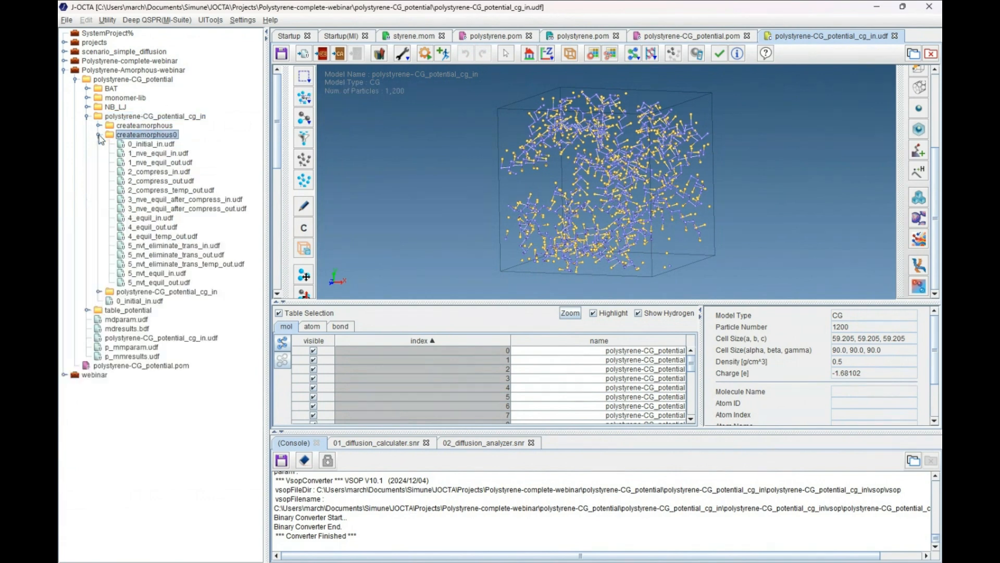
{"action": "left_click", "coordinate": [167, 147]}
{"action": "left_click", "coordinate": [177, 171]}
{"action": "left_click", "coordinate": [185, 209]}
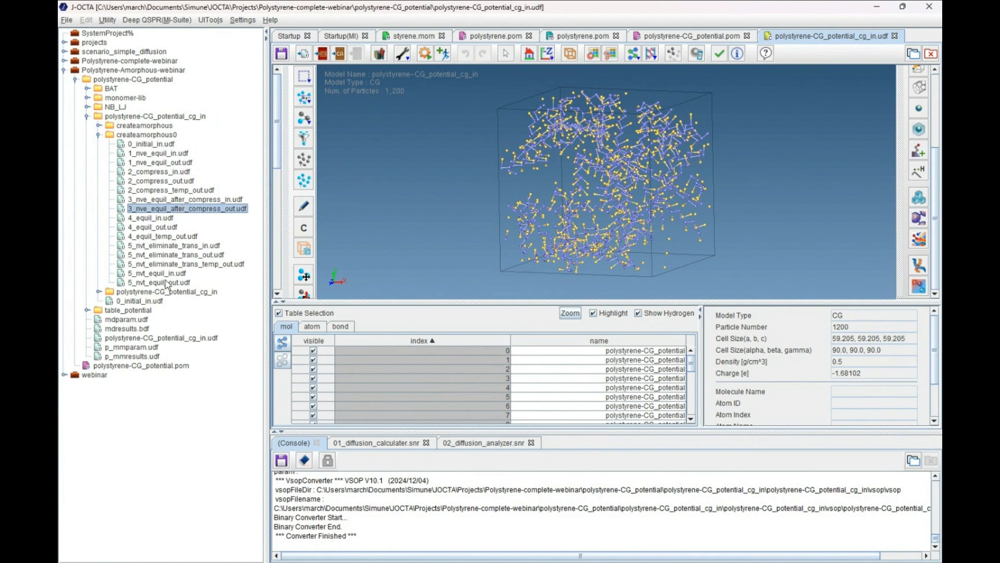
{"action": "left_click", "coordinate": [167, 283]}
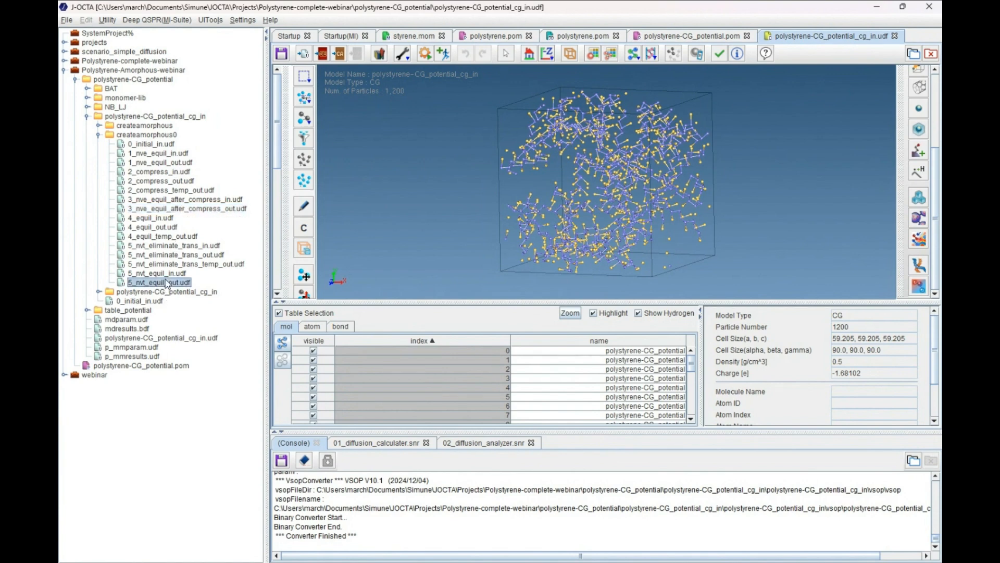
{"action": "left_click", "coordinate": [98, 136]}
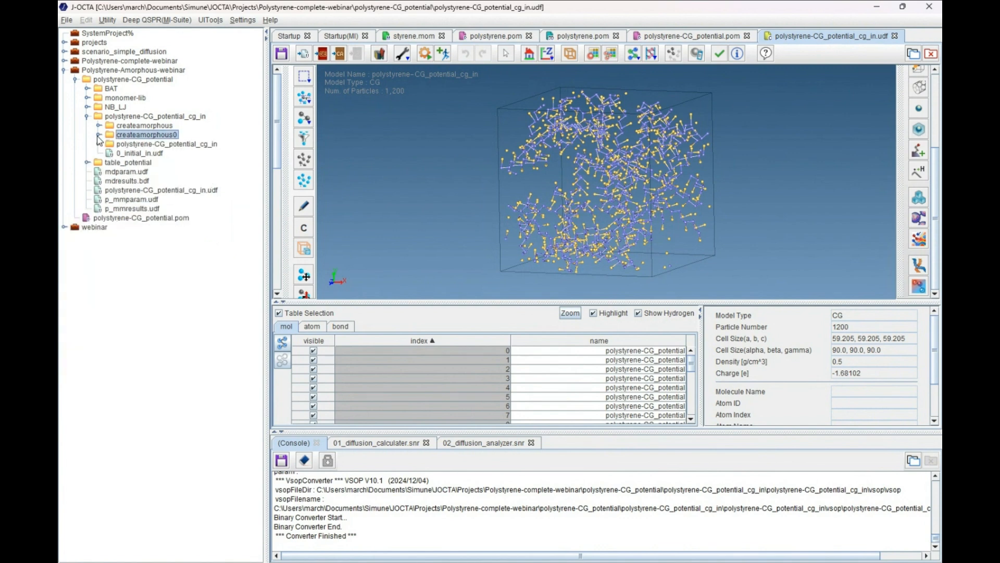
- Open the amorphous structure amorphous_0.bdf from the createamorphous folder and view it in 3D
{"action": "left_click", "coordinate": [99, 126]}
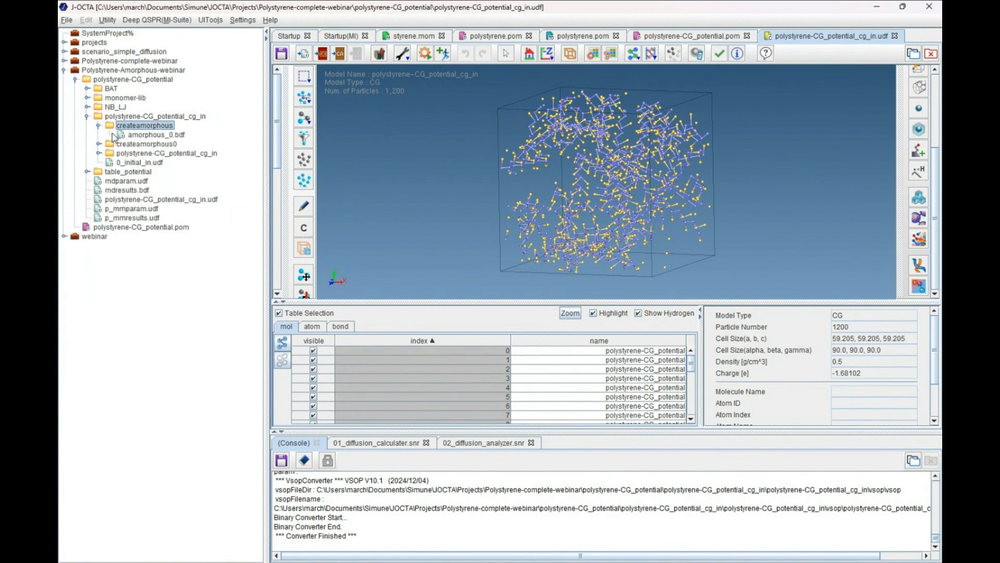
{"action": "left_click", "coordinate": [145, 137]}
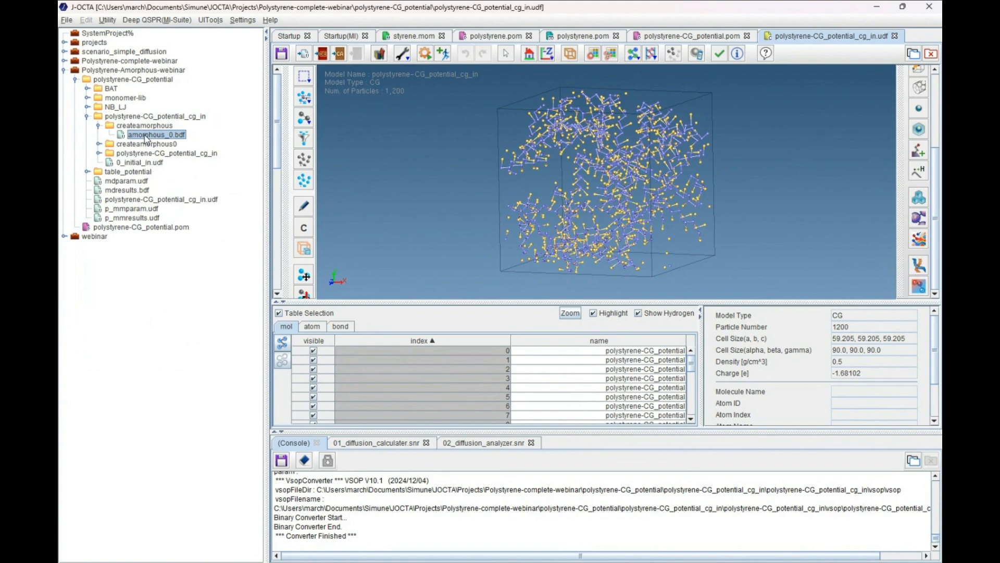
{"action": "double_click", "coordinate": [146, 136]}
{"action": "scroll", "coordinate": [661, 205], "scroll_direction": "down", "scroll_amount": 3}
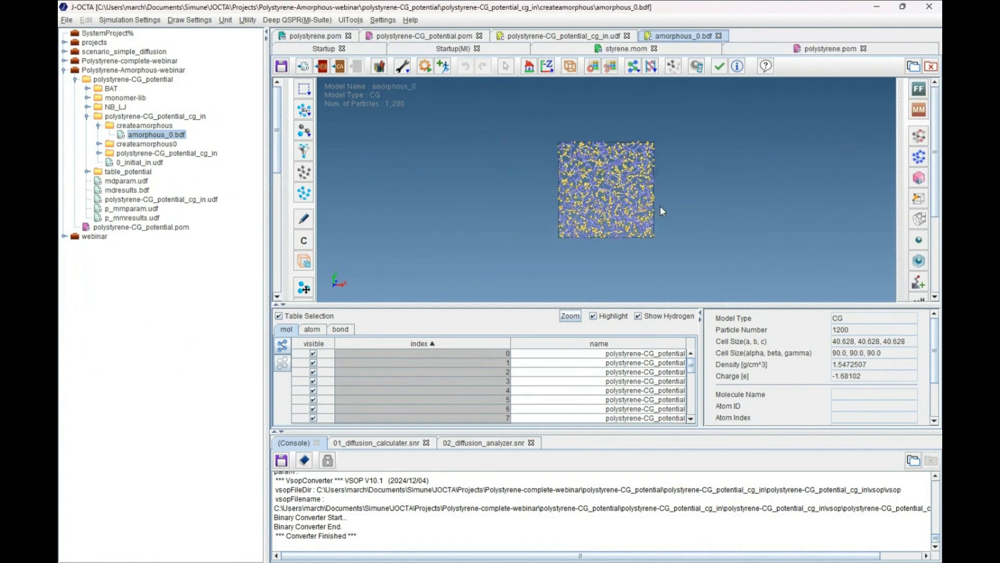
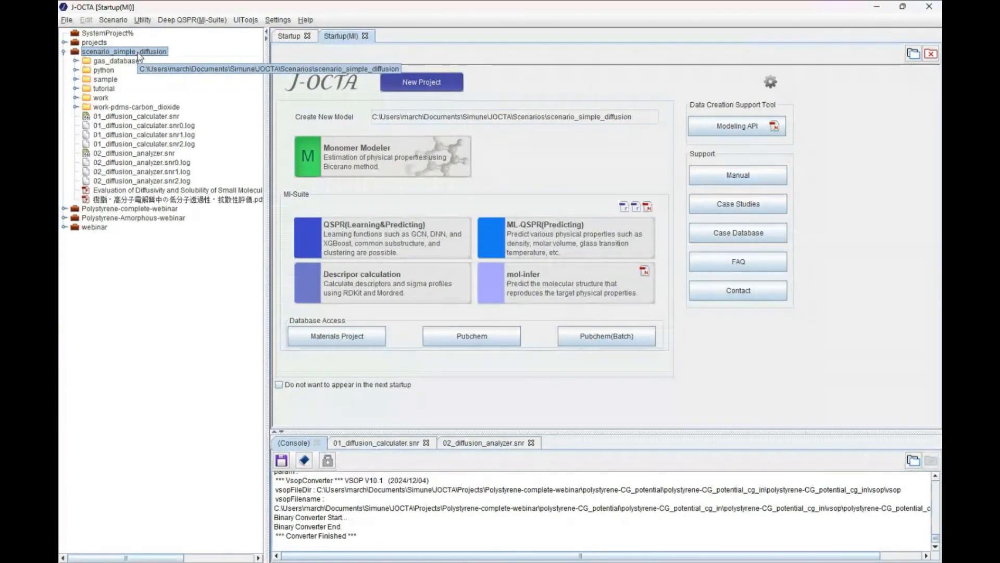
- Open the scenarios 01_diffusion_calculater.snr and 02_diffusion_analyzer.snr from scenario_simple_diffusion and look through the calculation scenario's flowchart to its end
{"action": "left_click", "coordinate": [128, 116]}
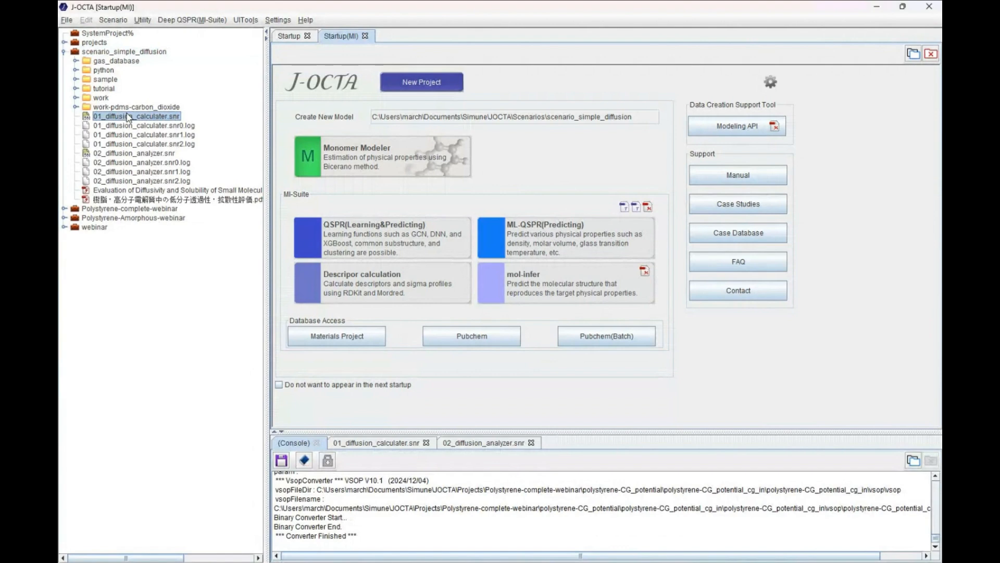
{"action": "left_click", "coordinate": [138, 153]}
{"action": "double_click", "coordinate": [147, 121]}
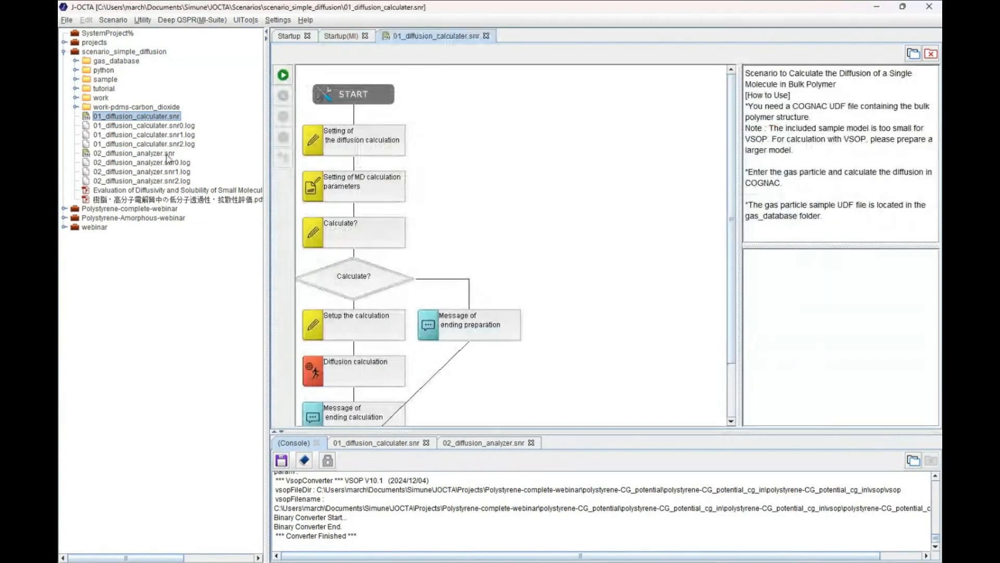
{"action": "left_click", "coordinate": [162, 153]}
{"action": "double_click", "coordinate": [163, 153]}
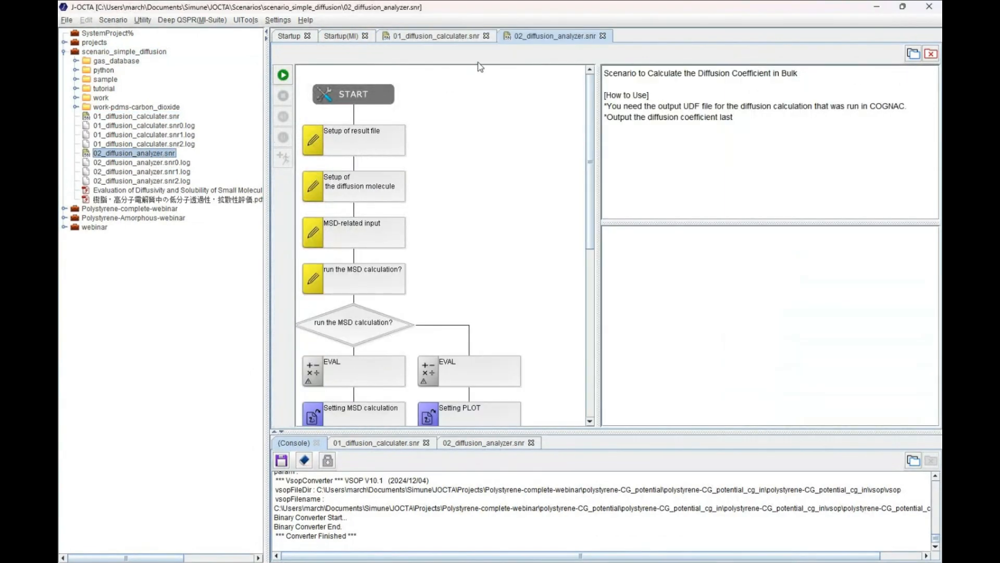
{"action": "left_click", "coordinate": [467, 38]}
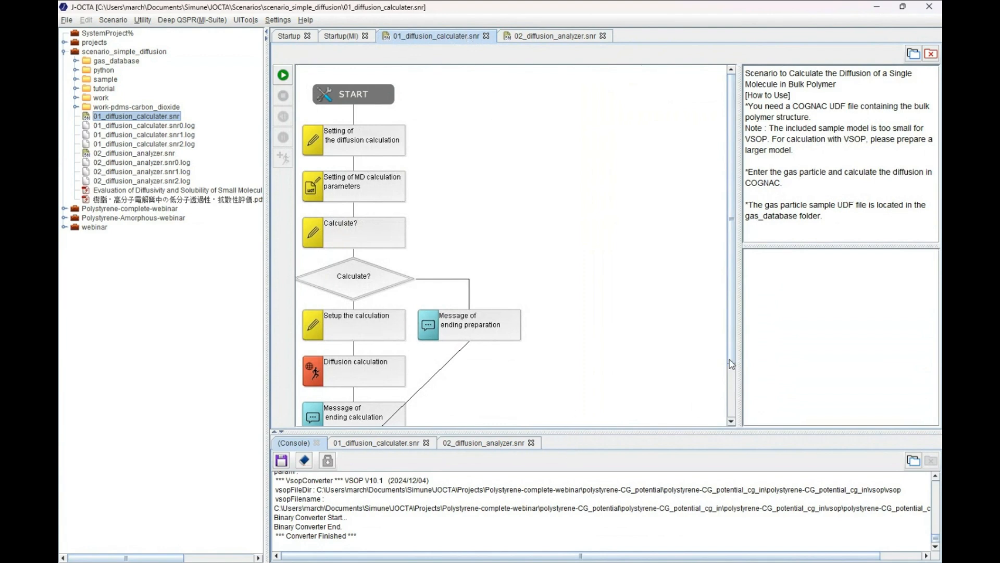
{"action": "left_click_drag", "start_coordinate": [731, 367], "coordinate": [731, 407]}
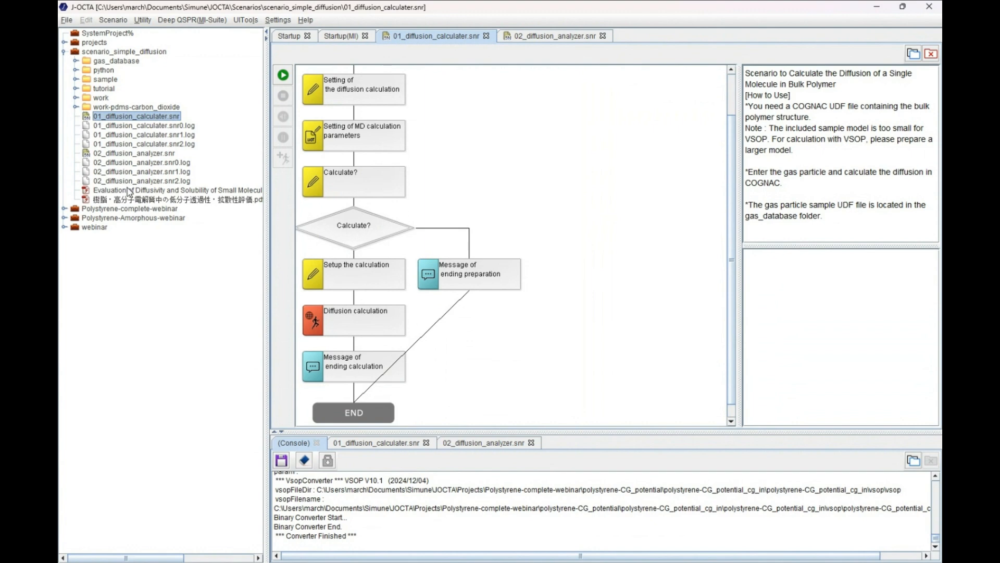
- Open the bulk polymer sample PI.udf from the sample/6-2 folder, inspect its cell in 3D, and close it
{"action": "left_click", "coordinate": [75, 80]}
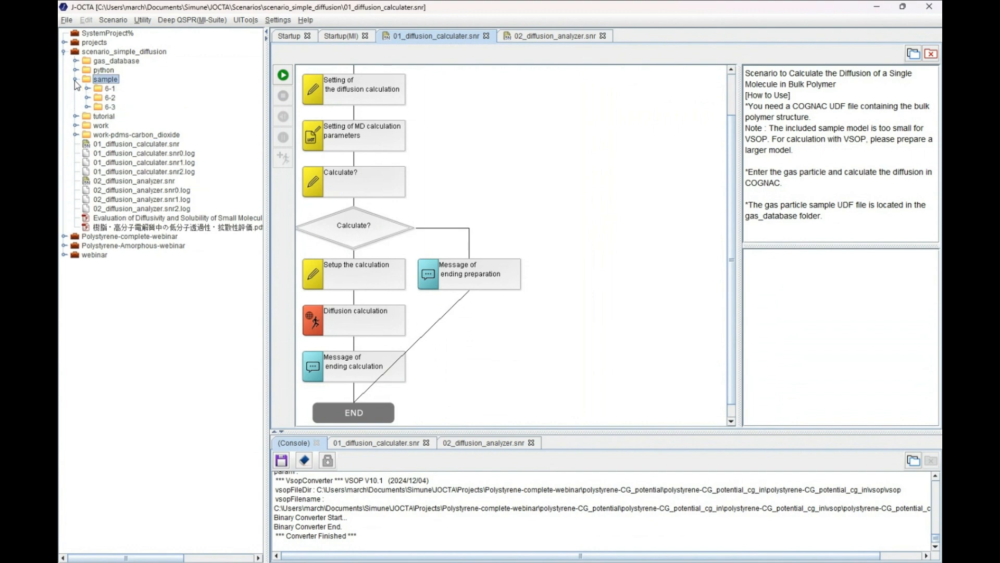
{"action": "left_click", "coordinate": [87, 98]}
{"action": "left_click", "coordinate": [110, 125]}
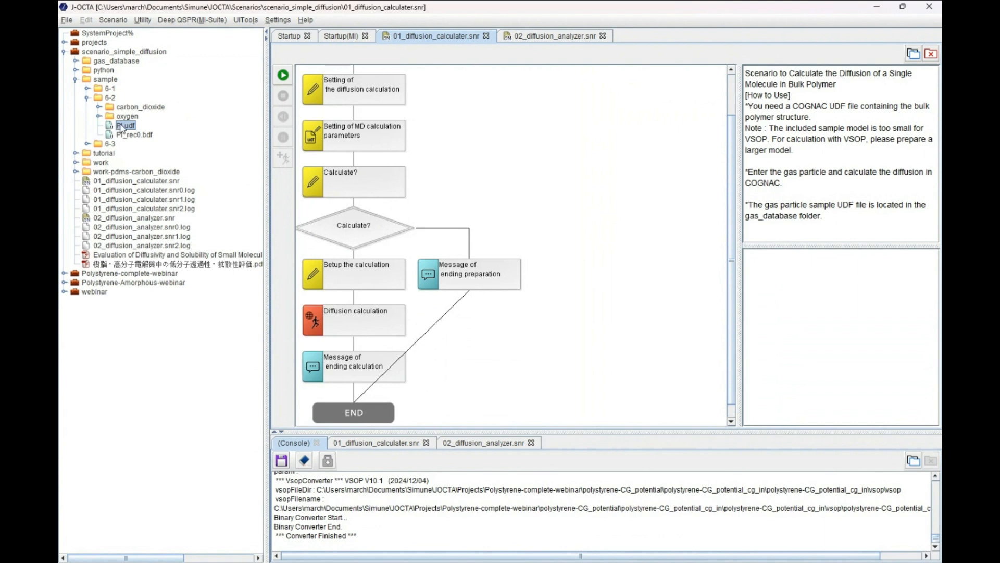
{"action": "double_click", "coordinate": [121, 127]}
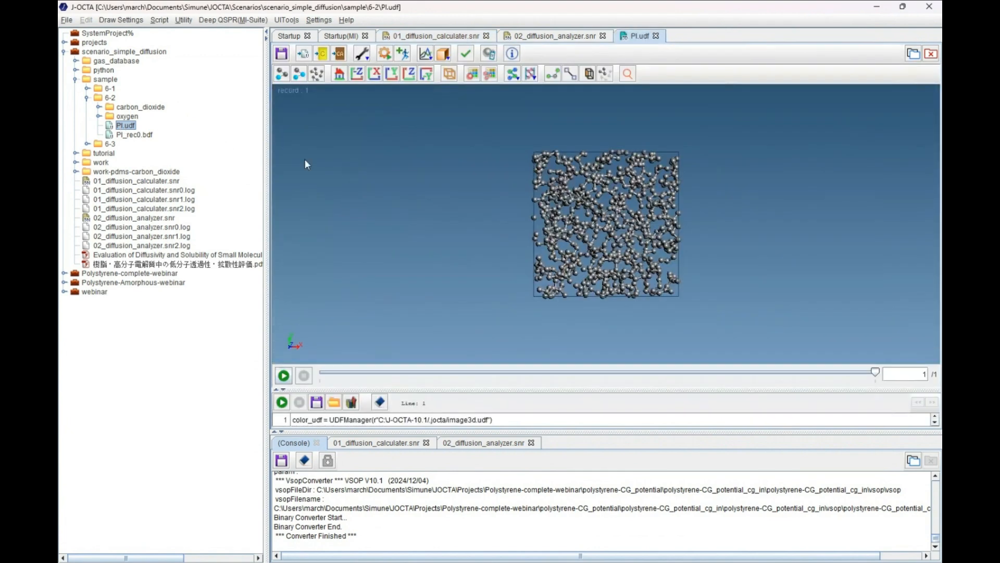
{"action": "scroll", "coordinate": [640, 246], "scroll_direction": "up", "scroll_amount": 5}
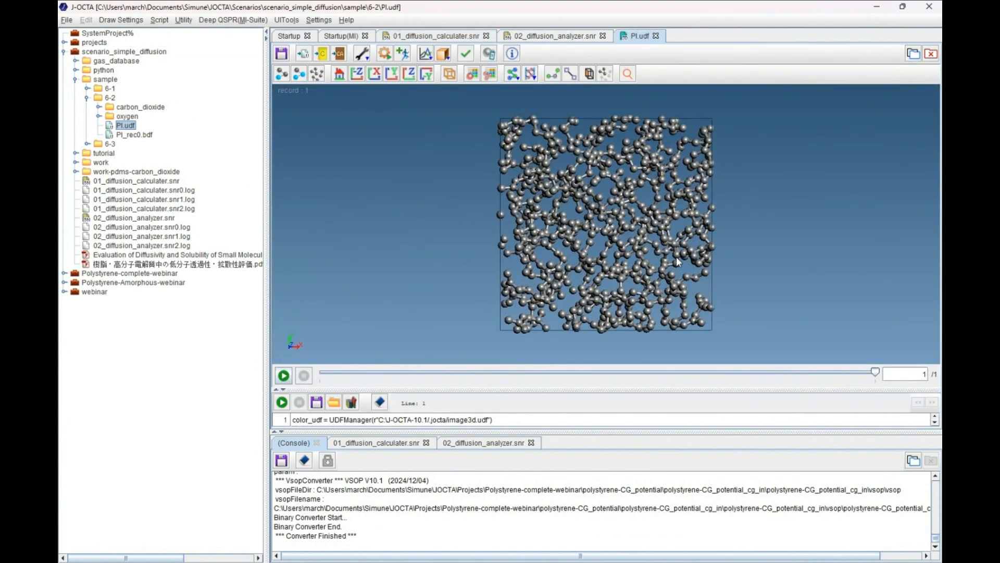
{"action": "scroll", "coordinate": [655, 260], "scroll_direction": "down", "scroll_amount": 1}
{"action": "left_click_drag", "start_coordinate": [734, 247], "coordinate": [724, 253]}
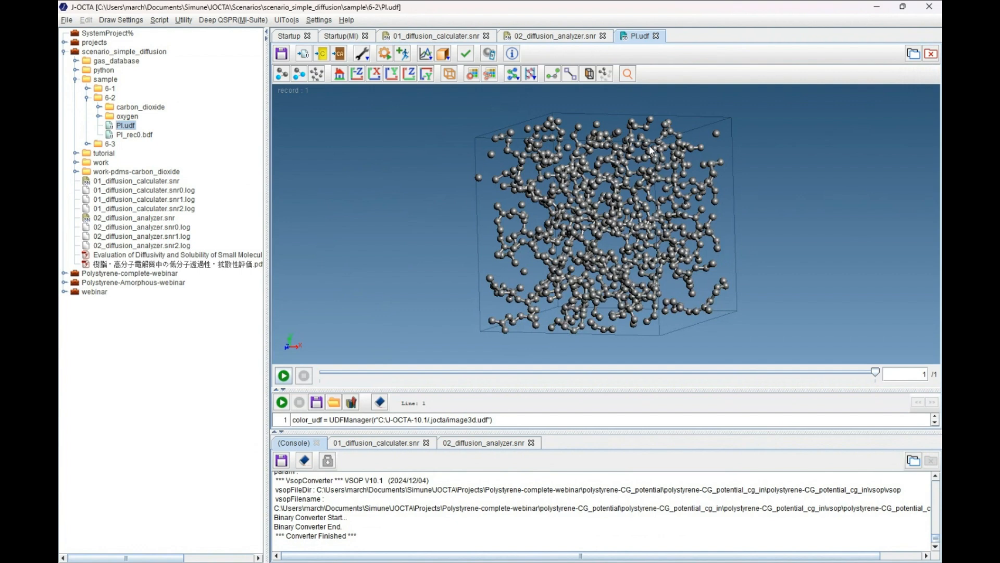
{"action": "left_click_drag", "start_coordinate": [668, 171], "coordinate": [672, 171]}
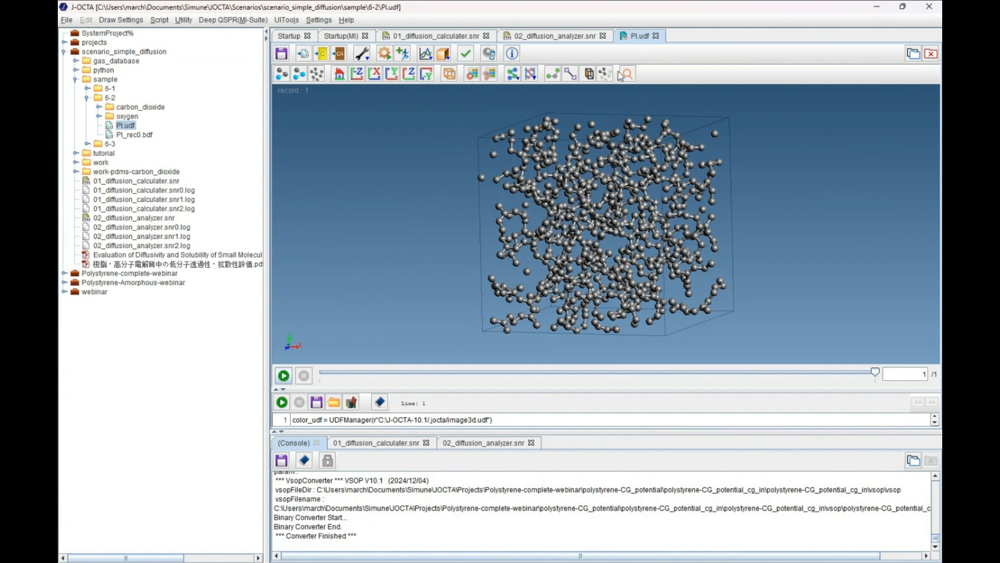
{"action": "left_click", "coordinate": [656, 36]}
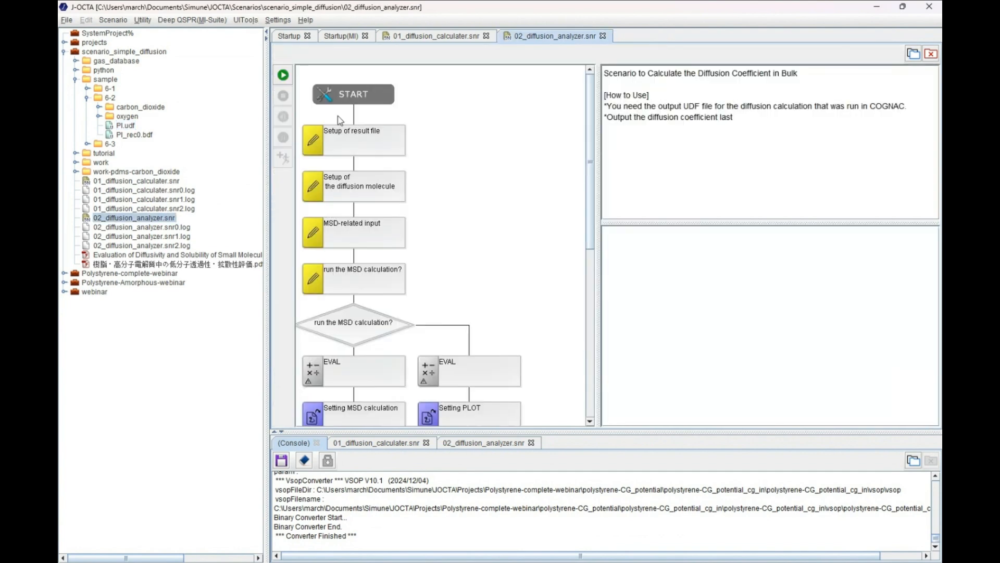
- Start the 01_diffusion_calculater.snr scenario and choose sample/6-2/PI.udf as the amorphous polymer file
{"action": "double_click", "coordinate": [121, 183]}
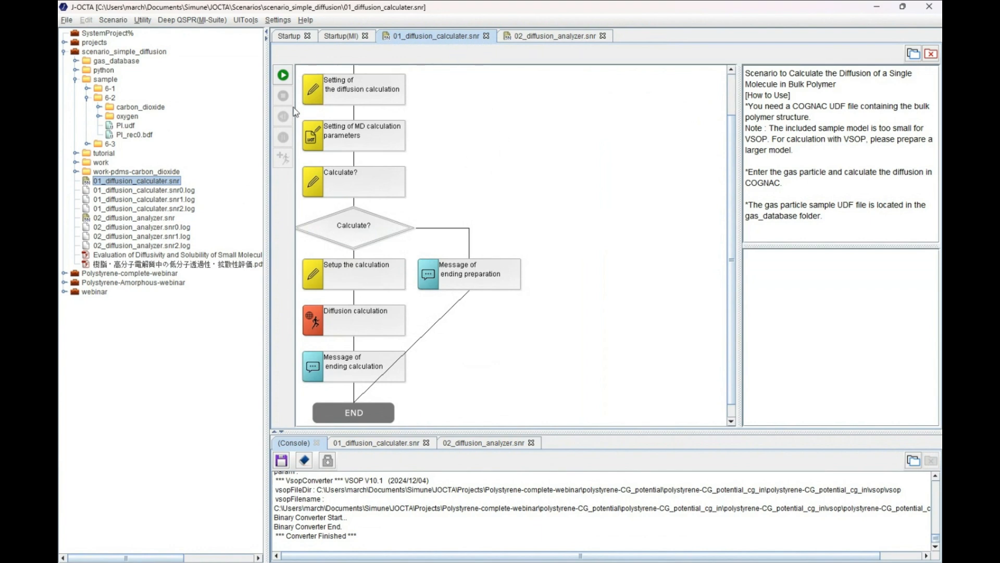
{"action": "left_click", "coordinate": [282, 76]}
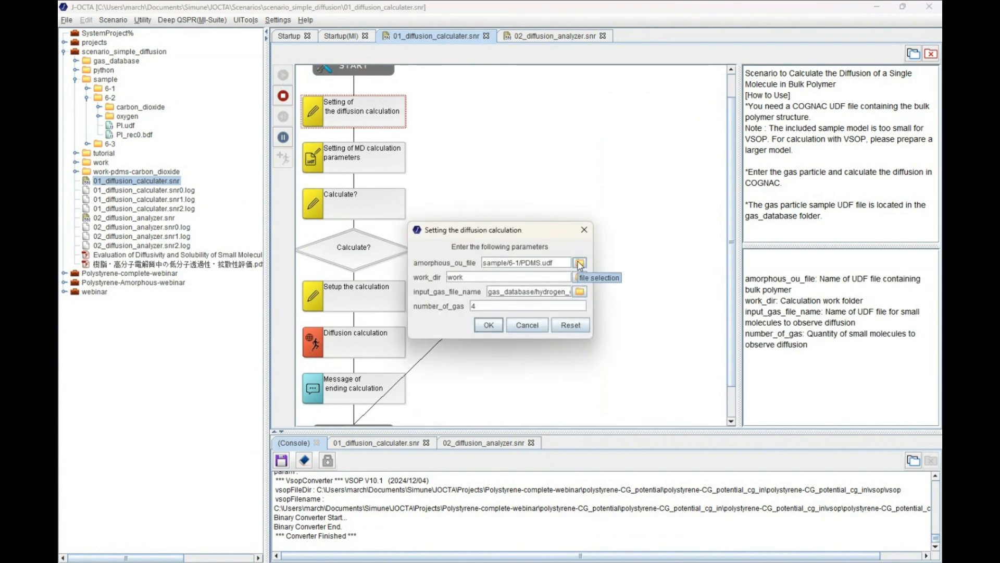
{"action": "left_click", "coordinate": [579, 262]}
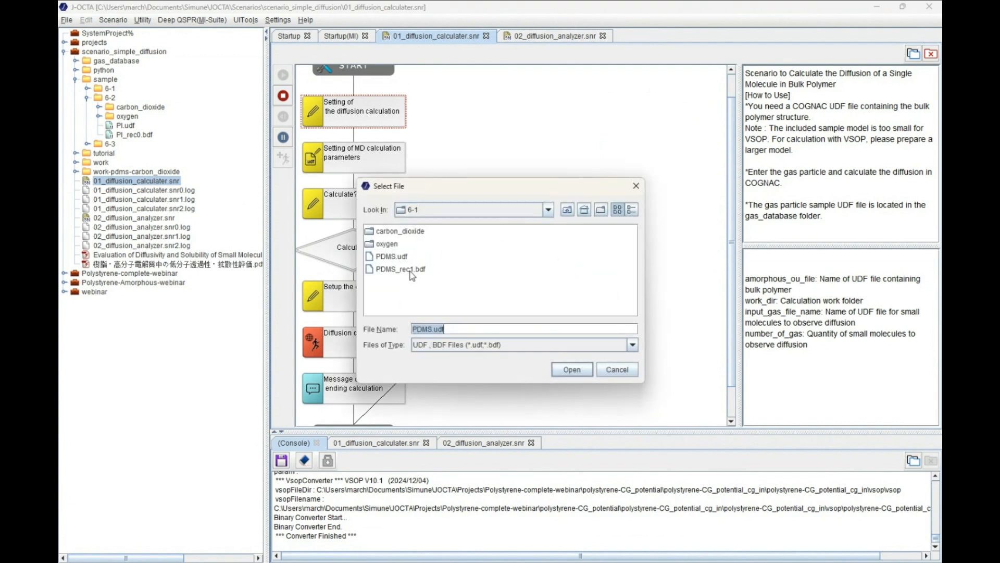
{"action": "left_click", "coordinate": [584, 210]}
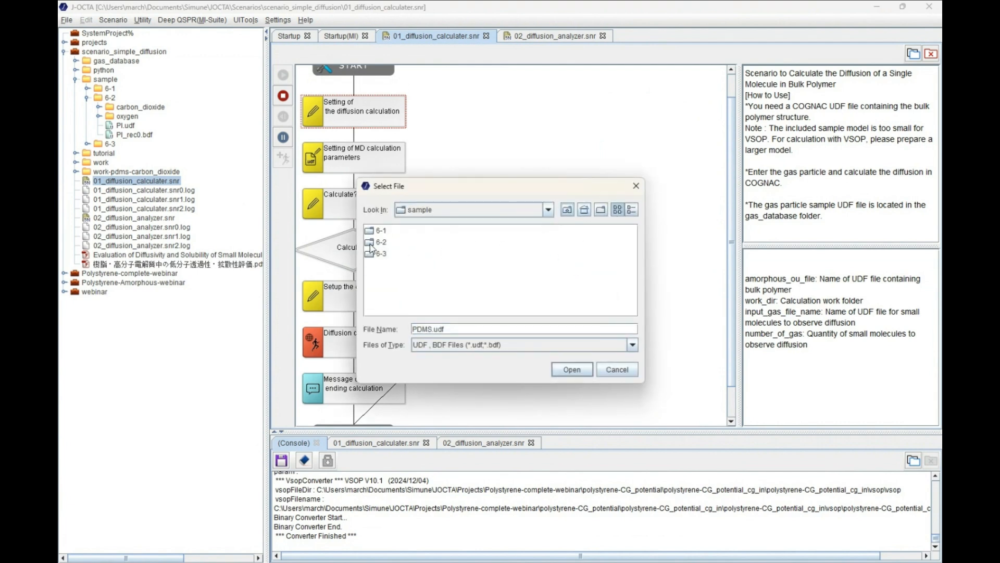
{"action": "double_click", "coordinate": [381, 241]}
{"action": "left_click", "coordinate": [385, 256]}
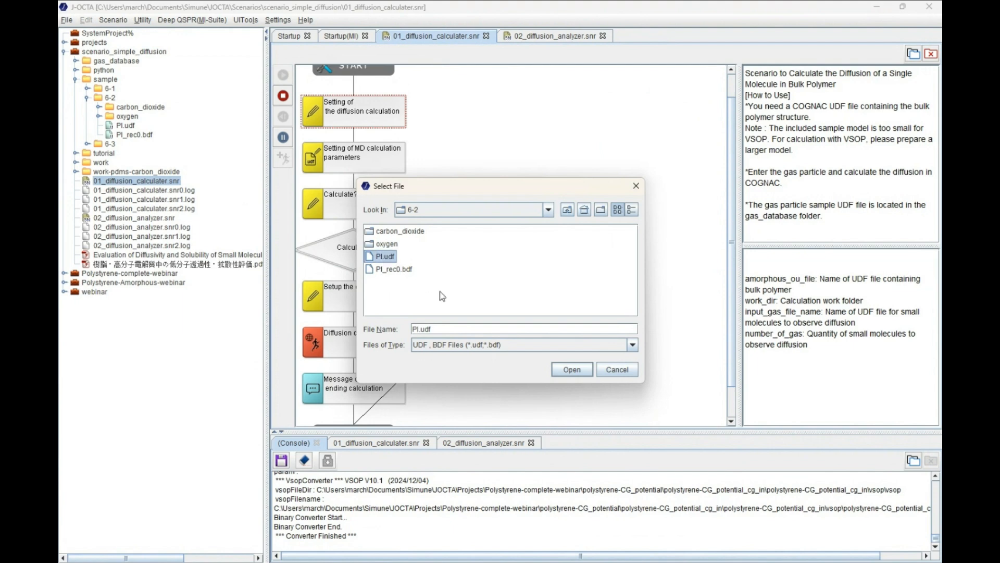
{"action": "left_click", "coordinate": [568, 373]}
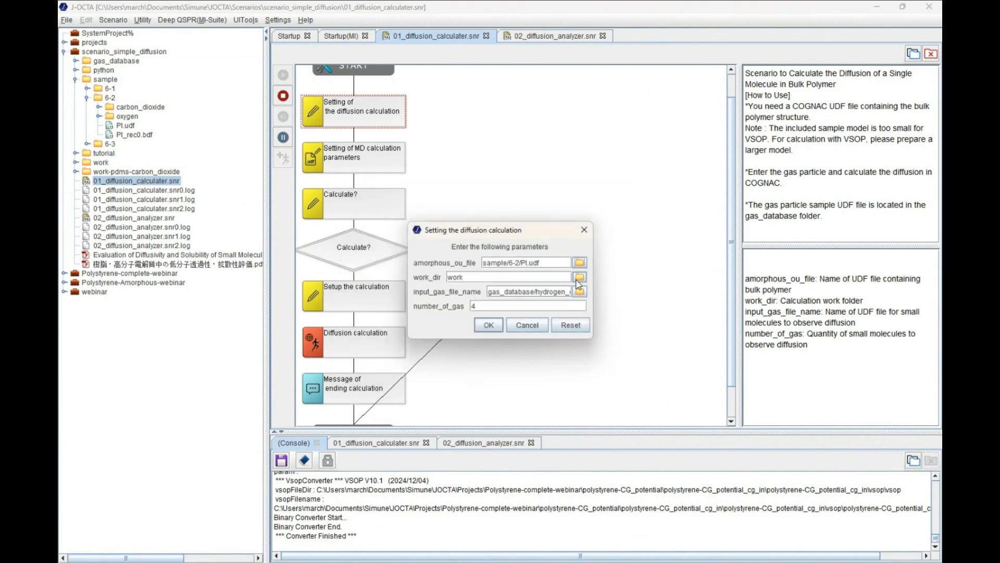
- Set the diffusion calculation's work folder to work/webinar
{"action": "left_click", "coordinate": [579, 280]}
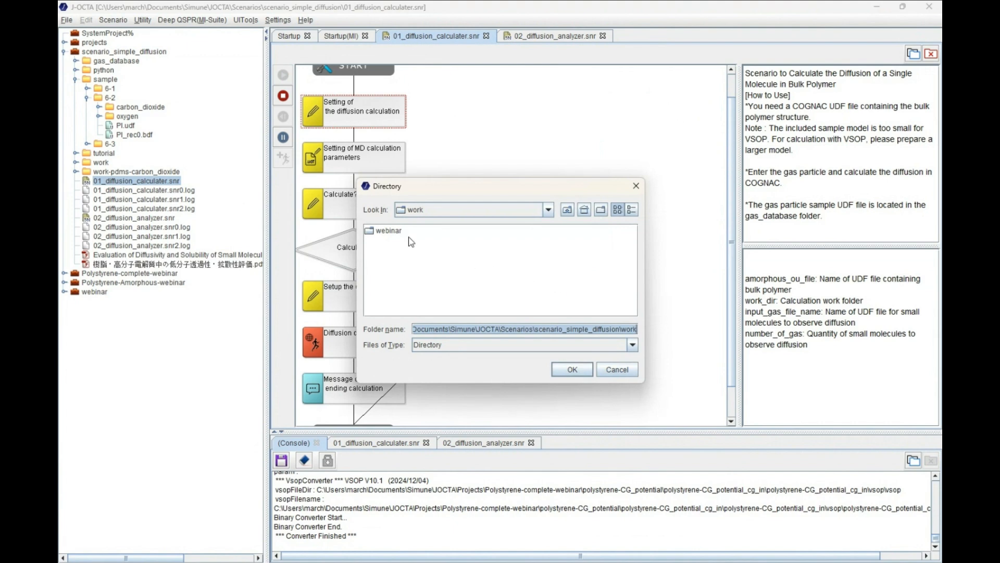
{"action": "left_click", "coordinate": [396, 232]}
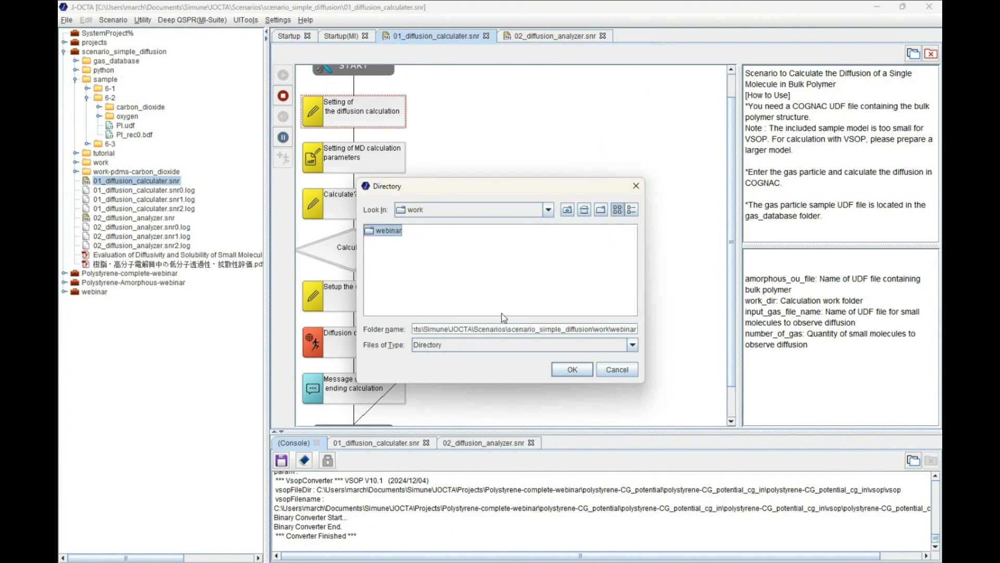
{"action": "left_click", "coordinate": [572, 369]}
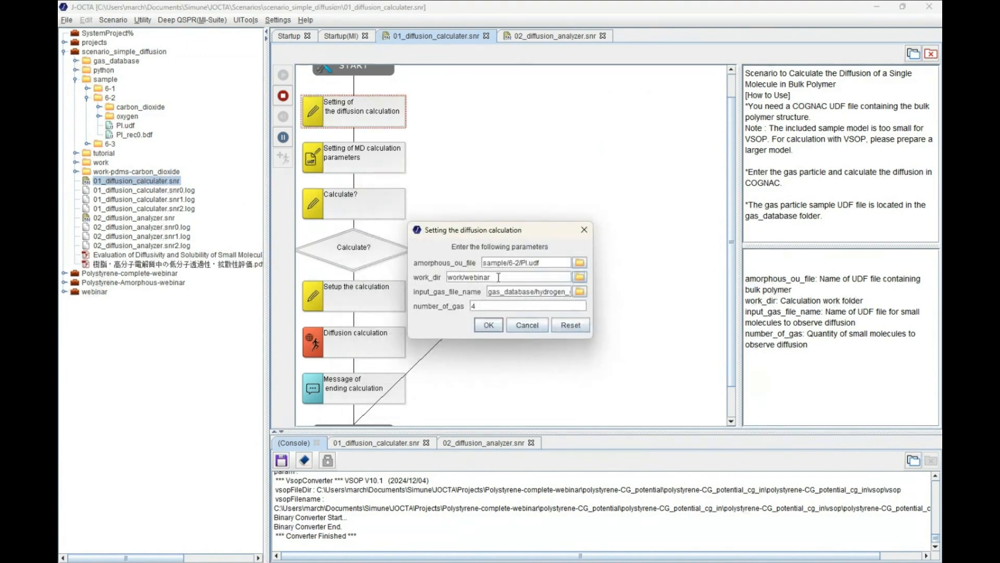
- Choose oxygen_gaff.udf from gas_database as the input gas, set the number of gas molecules to 5, and accept the diffusion settings
{"action": "left_click", "coordinate": [580, 293]}
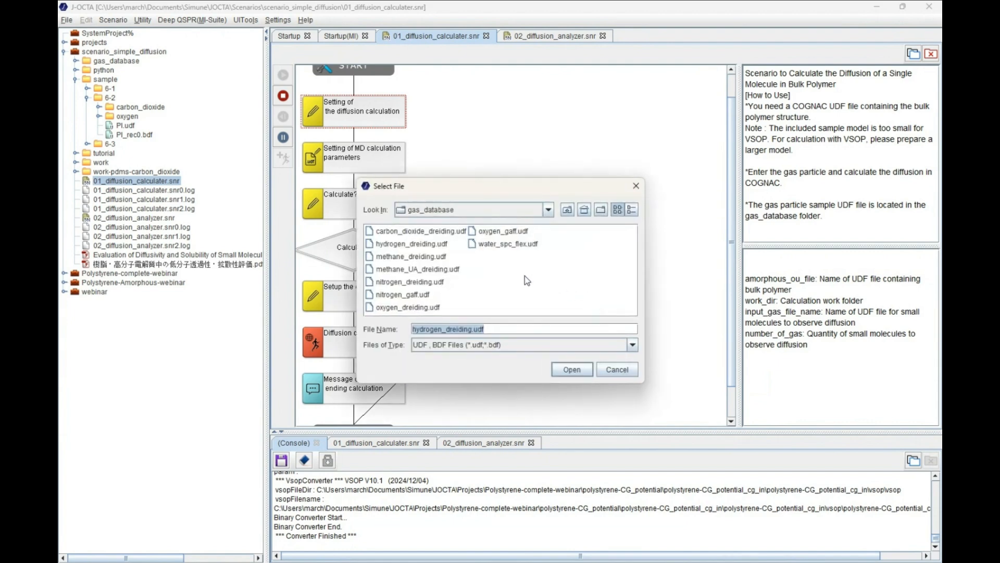
{"action": "left_click", "coordinate": [494, 235]}
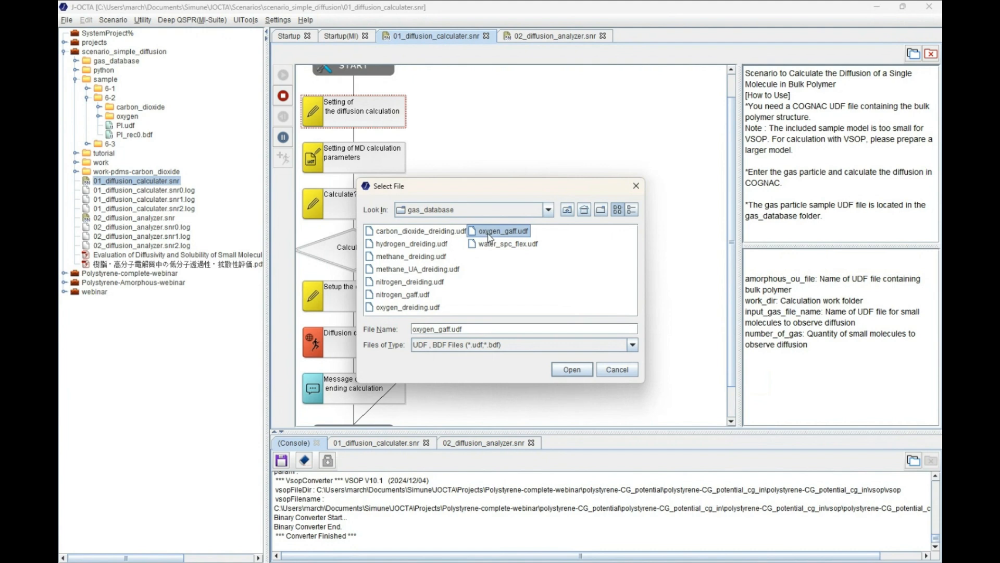
{"action": "left_click", "coordinate": [574, 373]}
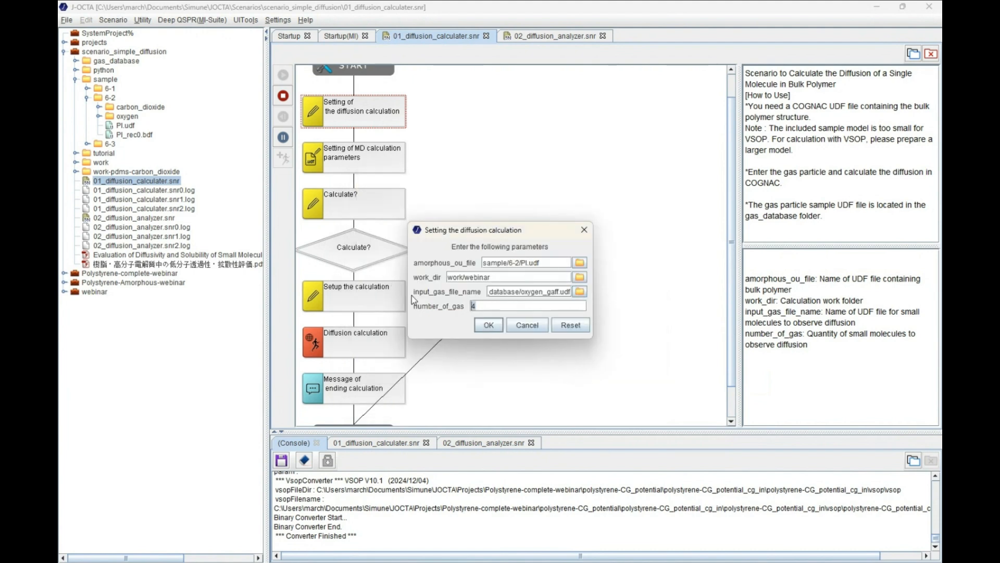
{"action": "type", "text": "5"}
{"action": "left_click", "coordinate": [483, 327]}
{"action": "left_click", "coordinate": [489, 307]}
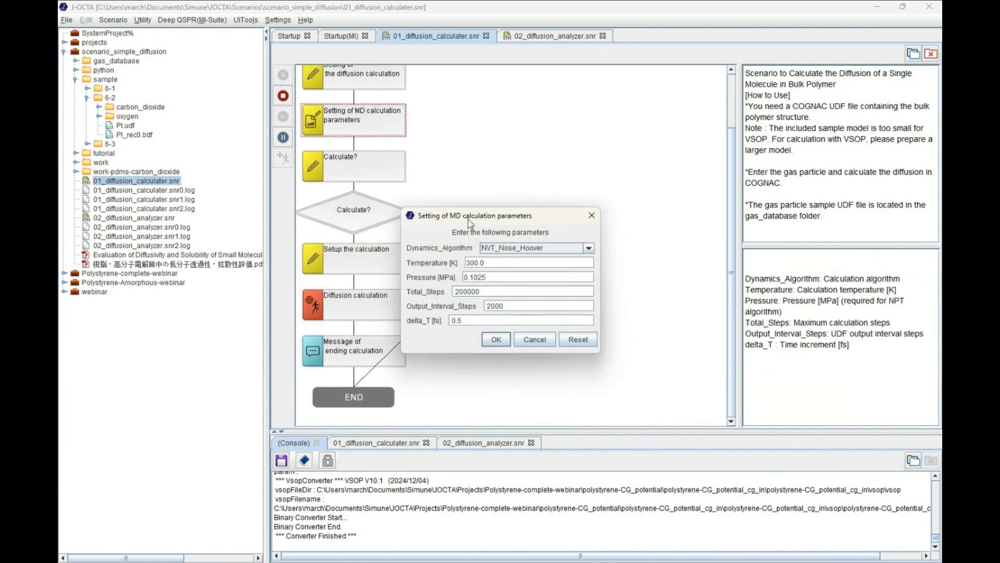
- Accept the MD parameters with NVT_Nose_Hoover, 300 K, 200000 total steps and 0.5 fs time increment, and choose RUN_NOW for the calculation
{"action": "left_click_drag", "start_coordinate": [468, 220], "coordinate": [461, 205]}
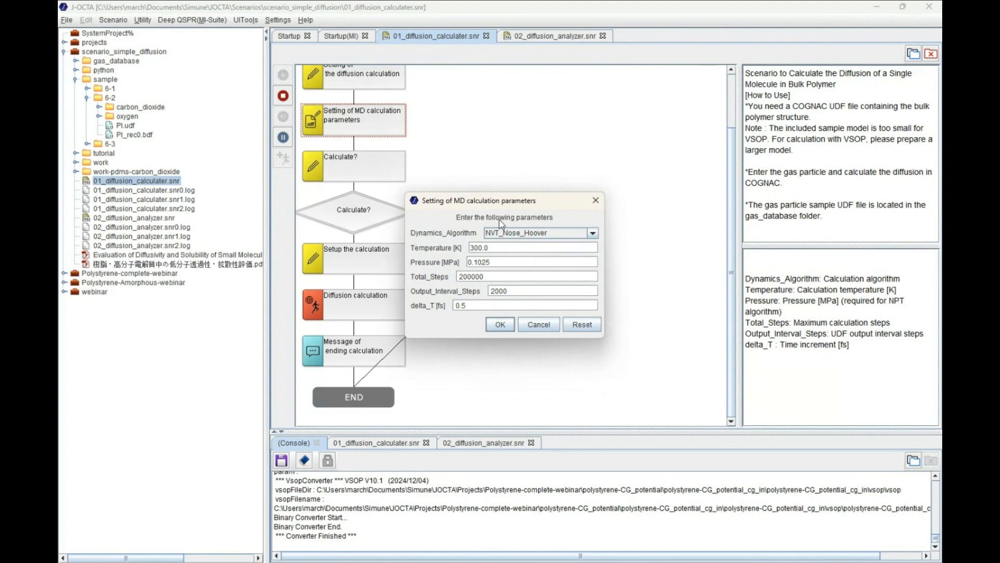
{"action": "left_click", "coordinate": [512, 325]}
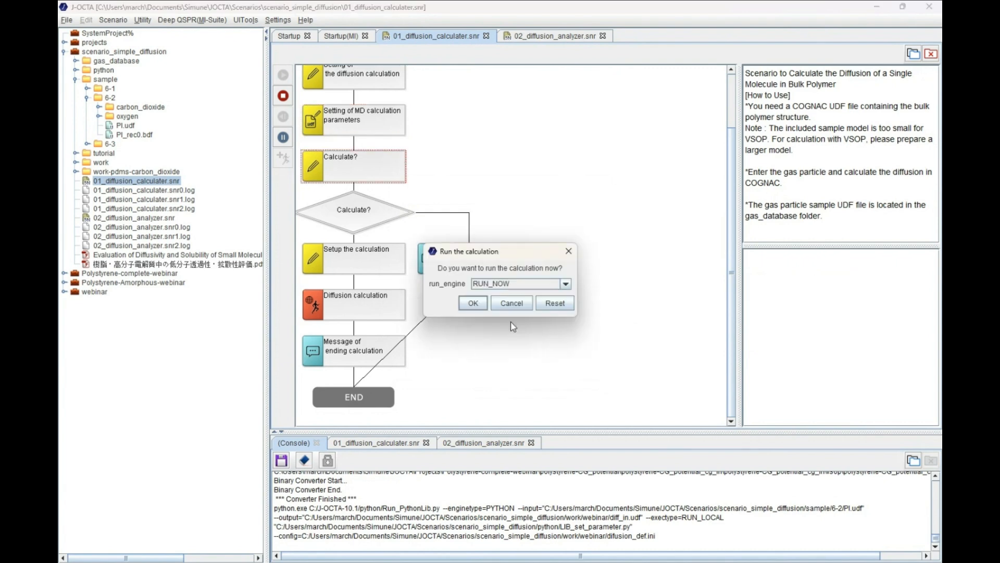
{"action": "left_click", "coordinate": [483, 303]}
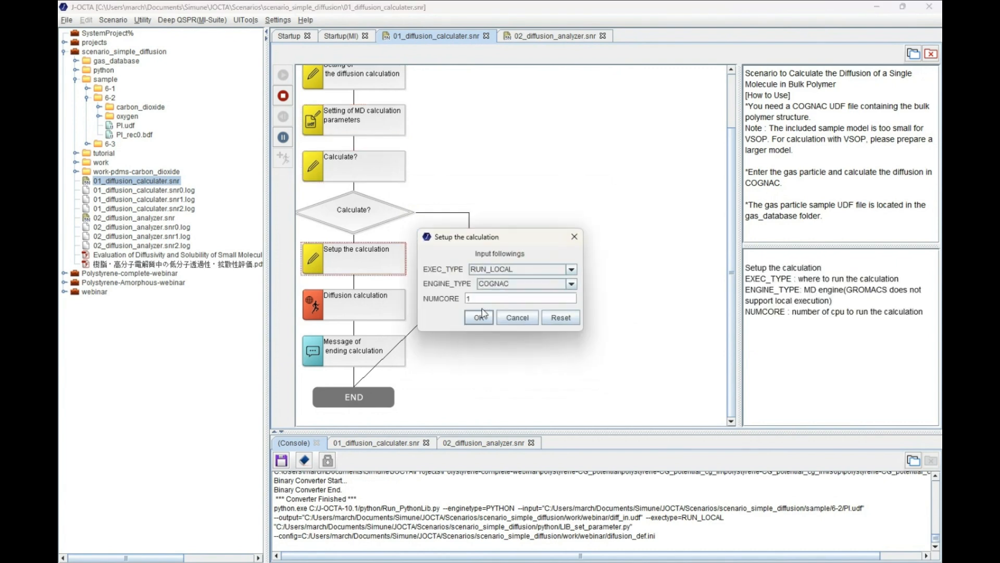
- Review the available MD engines and the core count in the calculation setup, and cancel without running
{"action": "left_click_drag", "start_coordinate": [482, 299], "coordinate": [438, 299]}
{"action": "left_click", "coordinate": [566, 285]}
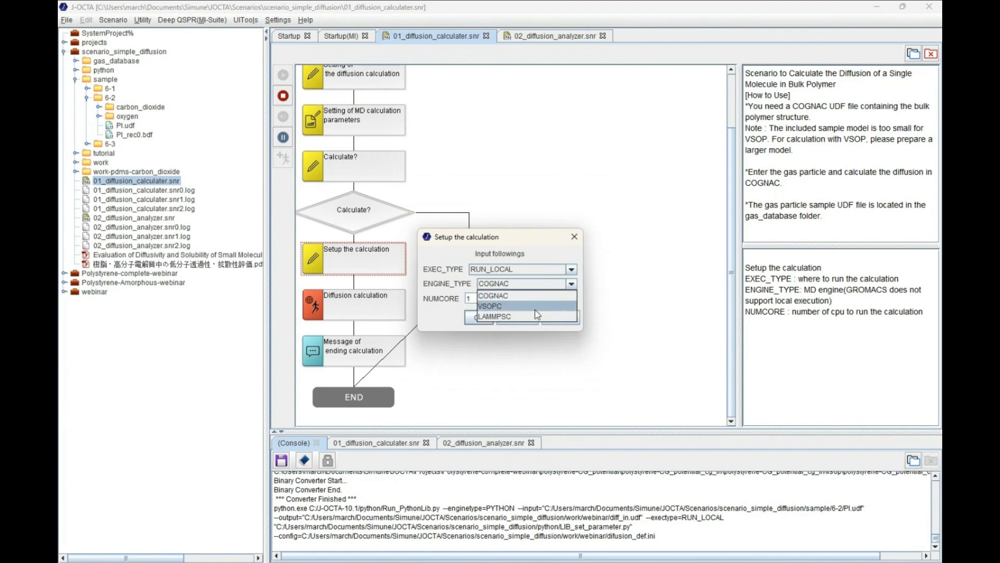
{"action": "left_click", "coordinate": [427, 316]}
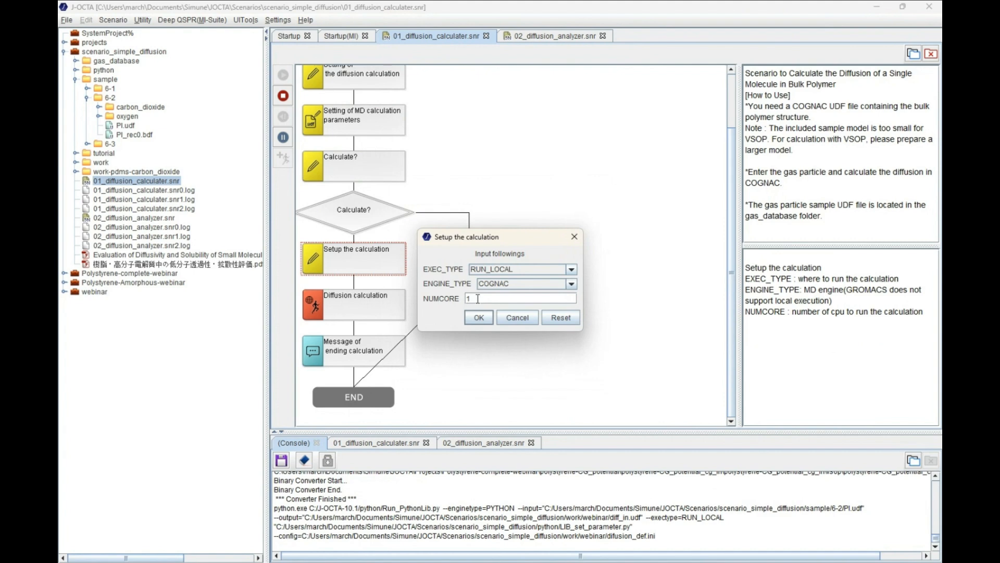
{"action": "left_click_drag", "start_coordinate": [479, 300], "coordinate": [445, 302]}
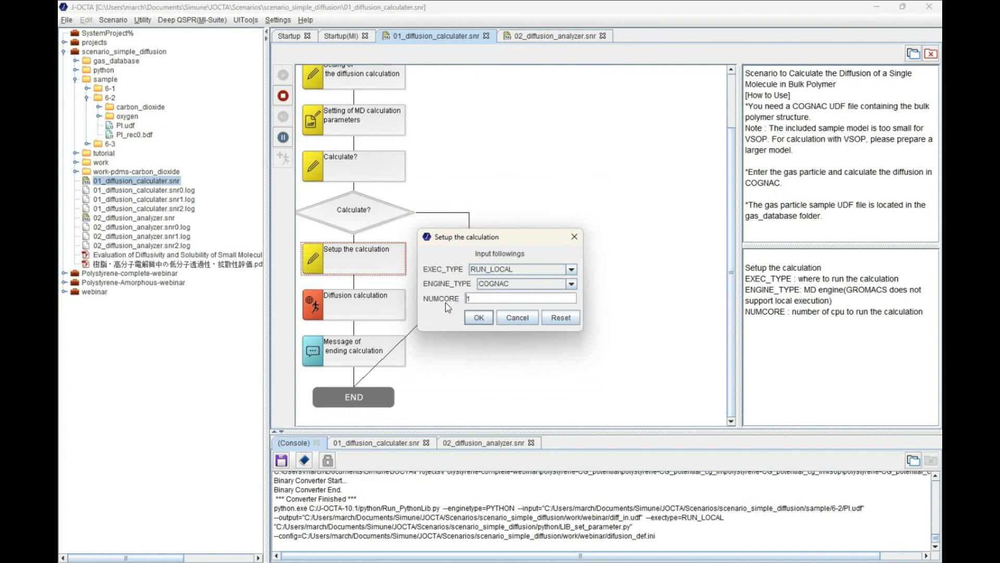
{"action": "left_click", "coordinate": [523, 318]}
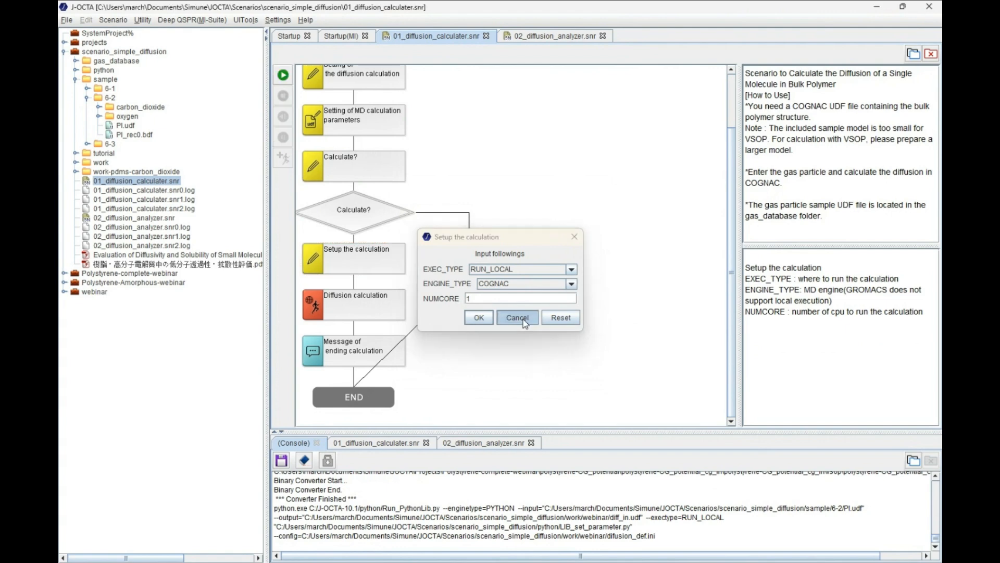
- Open the prepared diffusion input diff_in.udf from the scenario's work folder to view its structure in 3D
{"action": "left_click", "coordinate": [76, 163]}
{"action": "left_click", "coordinate": [102, 163]}
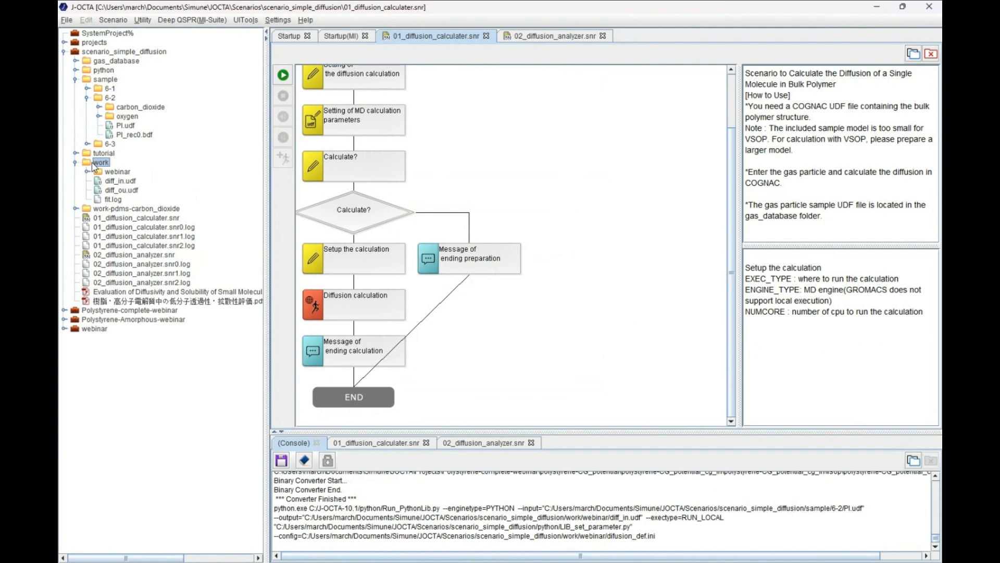
{"action": "left_click", "coordinate": [118, 182]}
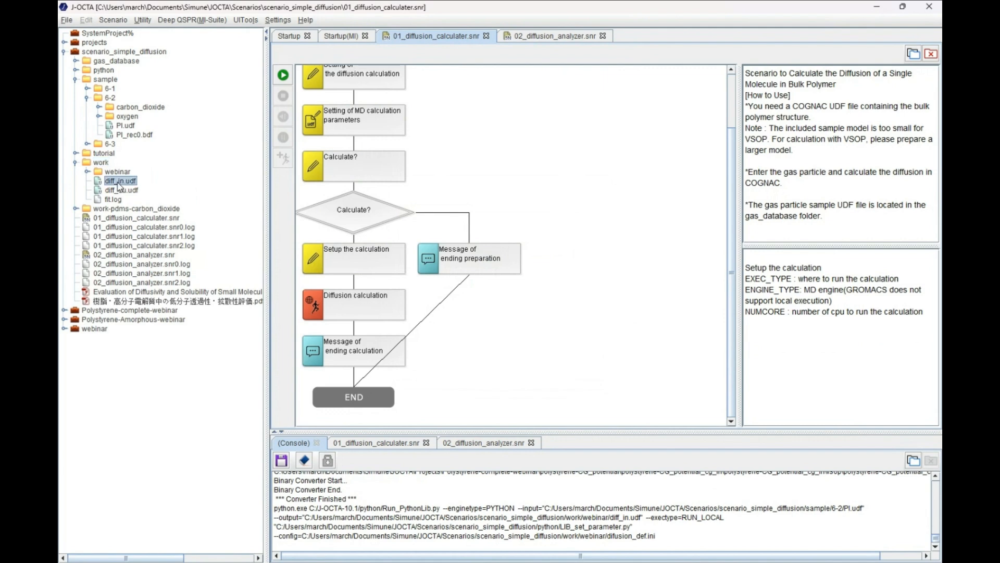
{"action": "double_click", "coordinate": [118, 182]}
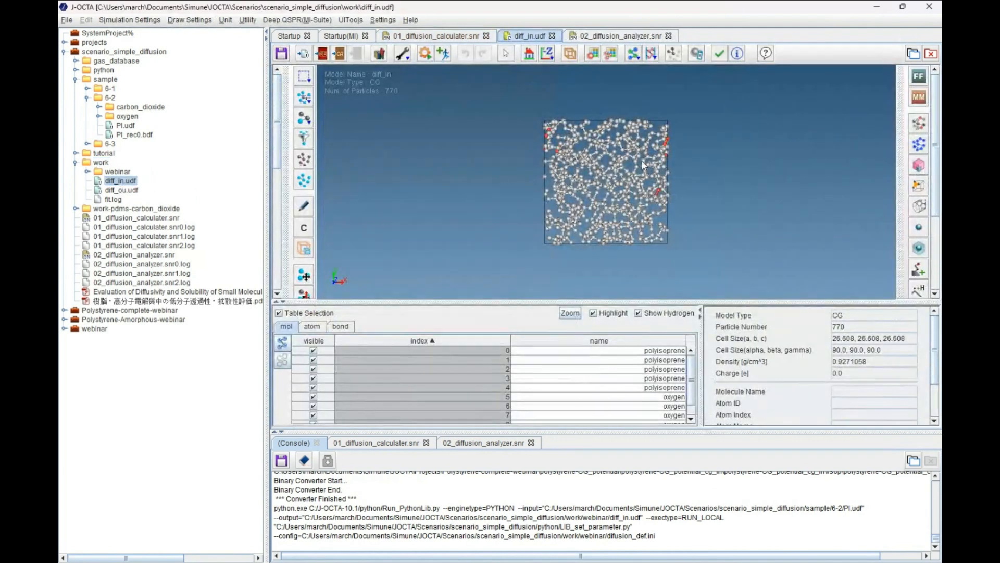
- Open the diffusion output diff_ou.udf from the work folder, play part of its trajectory, and return to the first record
{"action": "left_click_drag", "start_coordinate": [643, 172], "coordinate": [635, 178]}
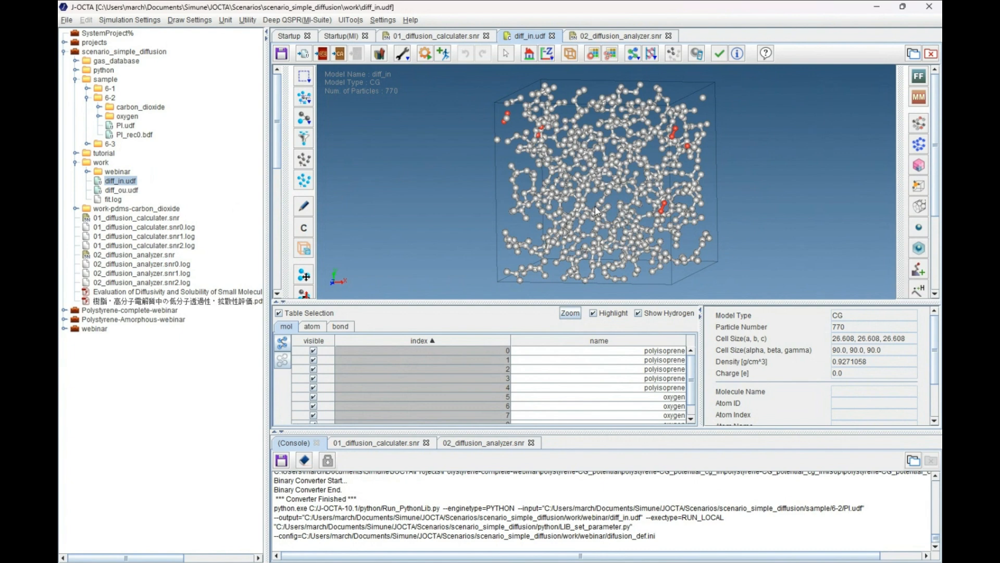
{"action": "left_click", "coordinate": [125, 191]}
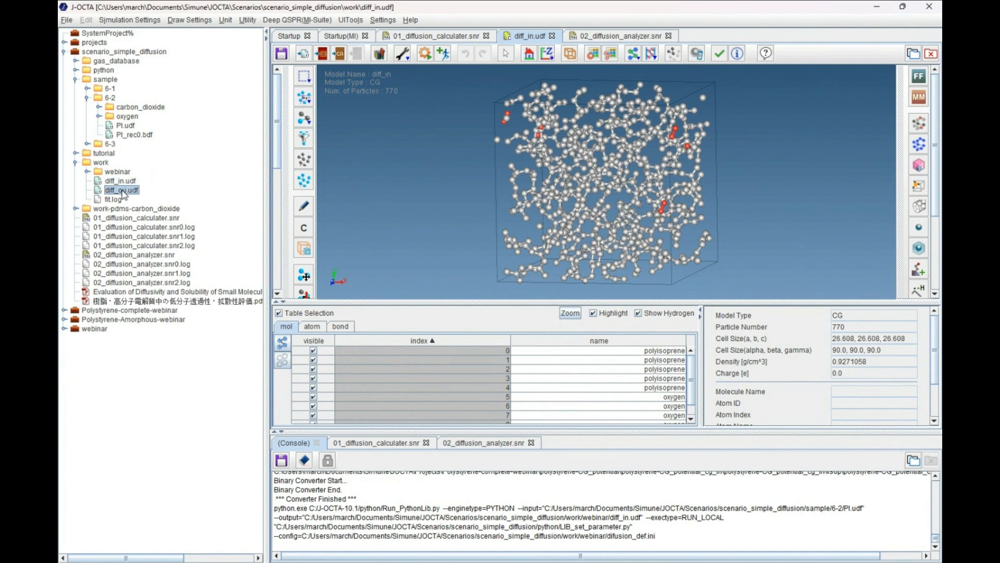
{"action": "double_click", "coordinate": [124, 191]}
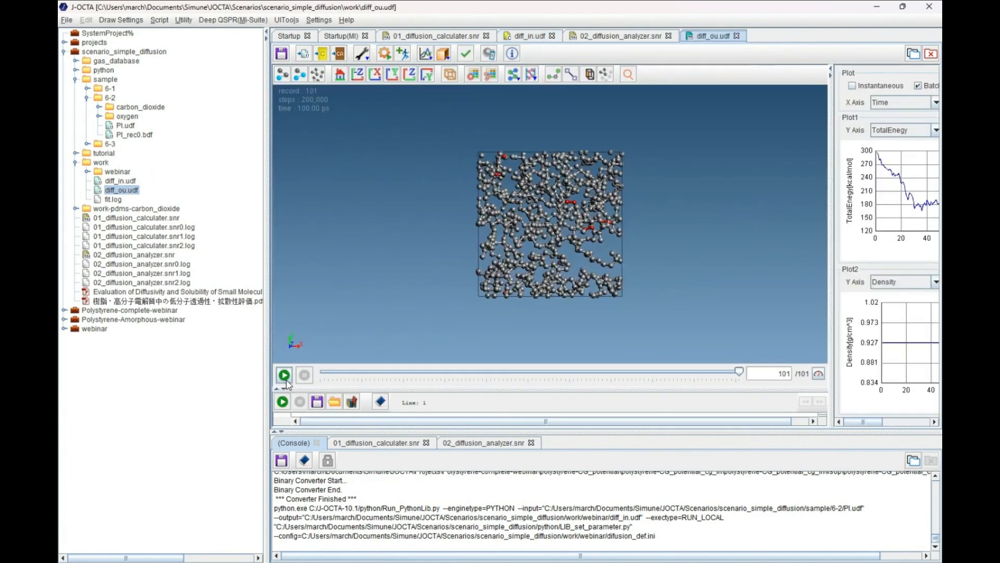
{"action": "left_click", "coordinate": [285, 376]}
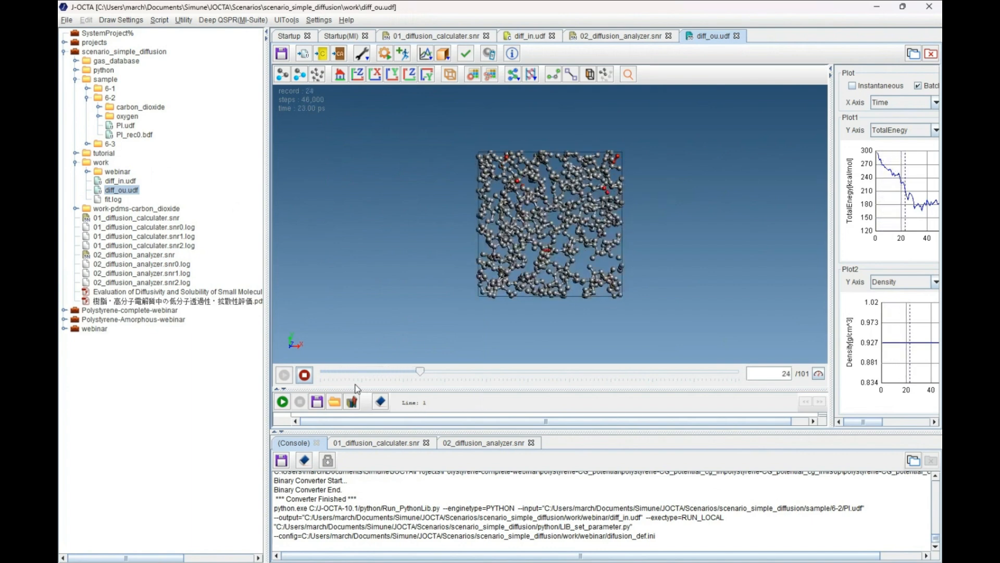
{"action": "left_click", "coordinate": [309, 377]}
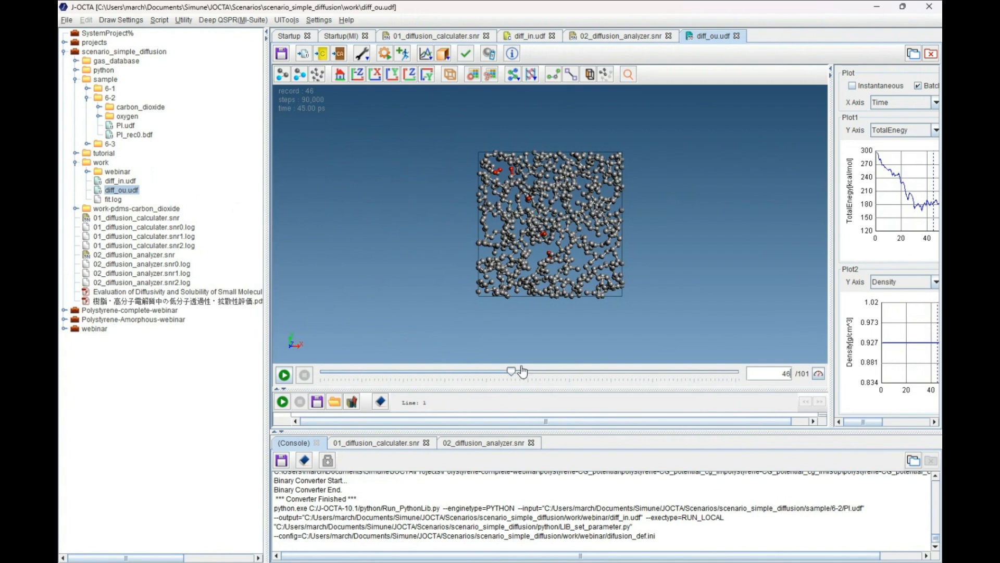
{"action": "left_click_drag", "start_coordinate": [512, 370], "coordinate": [324, 372]}
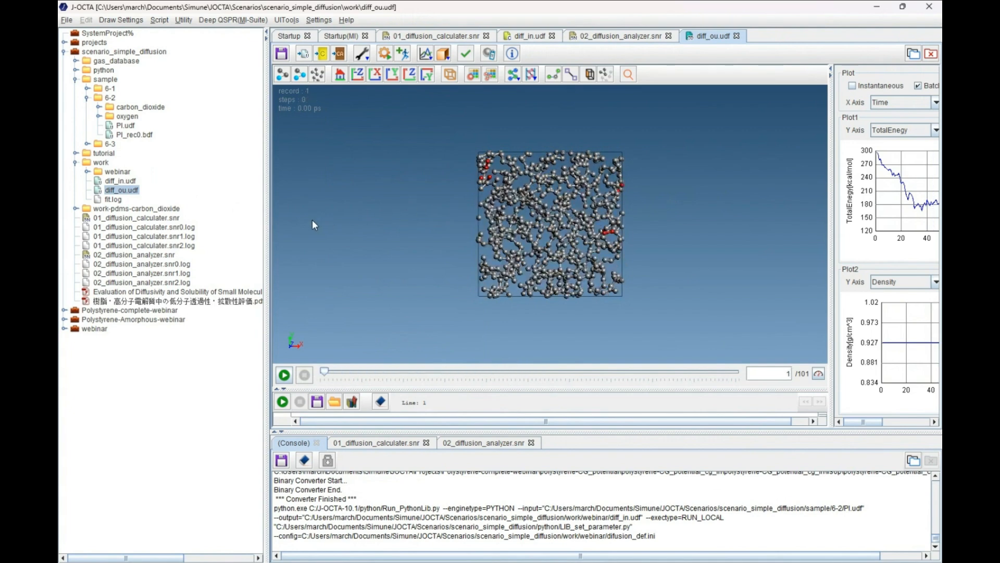
- Run the 02_diffusion_analyzer.snr scenario with work/diff_ou.udf as the result file and default as the diffusing molecule name
{"action": "left_click", "coordinate": [605, 36]}
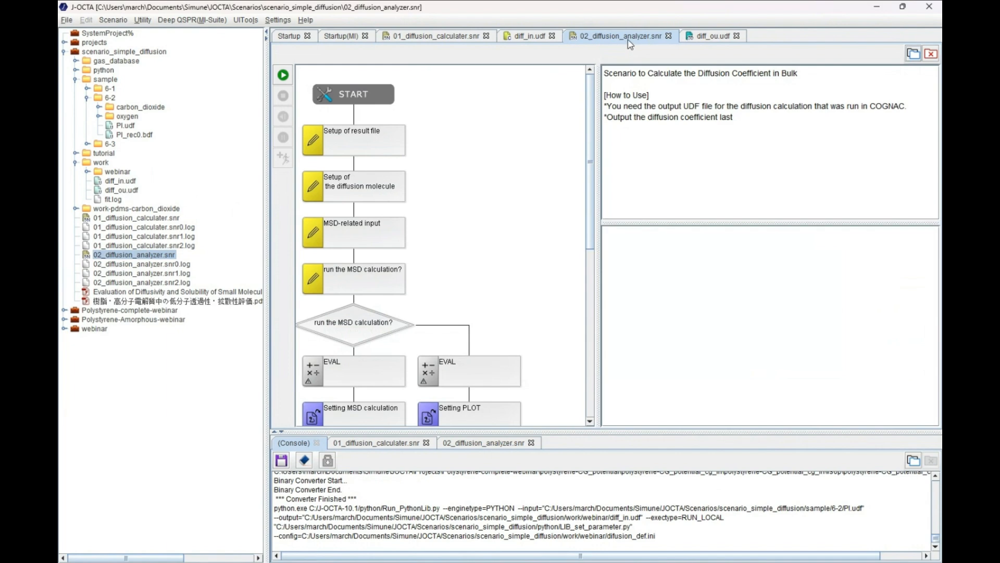
{"action": "left_click", "coordinate": [283, 76]}
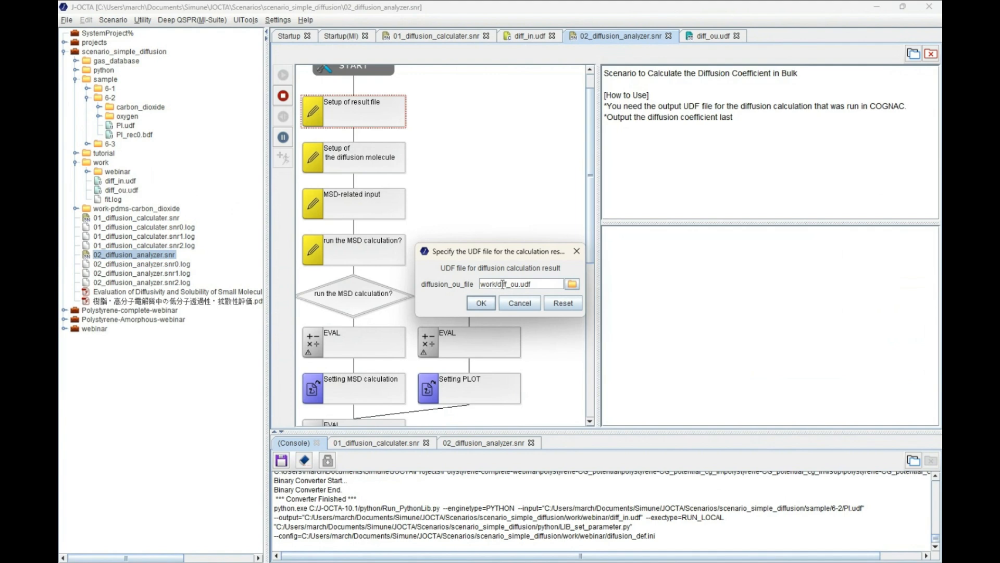
{"action": "left_click", "coordinate": [482, 303]}
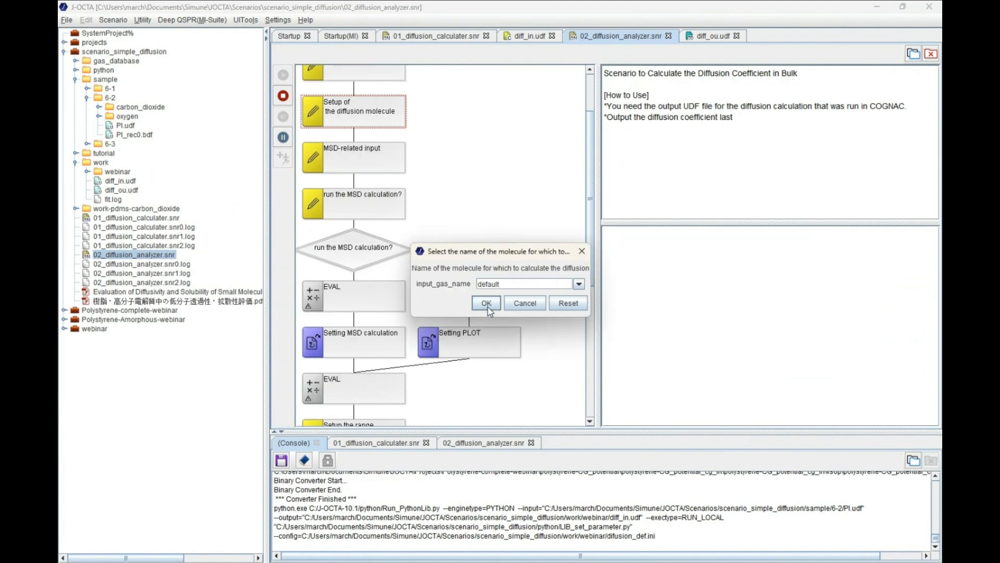
{"action": "left_click", "coordinate": [578, 285]}
{"action": "left_click", "coordinate": [578, 285]}
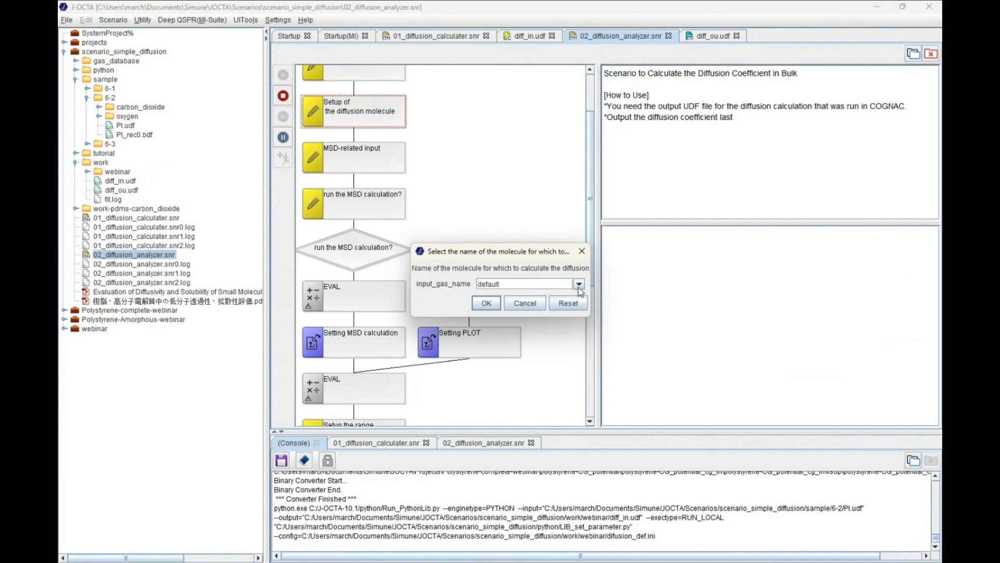
{"action": "left_click", "coordinate": [493, 304]}
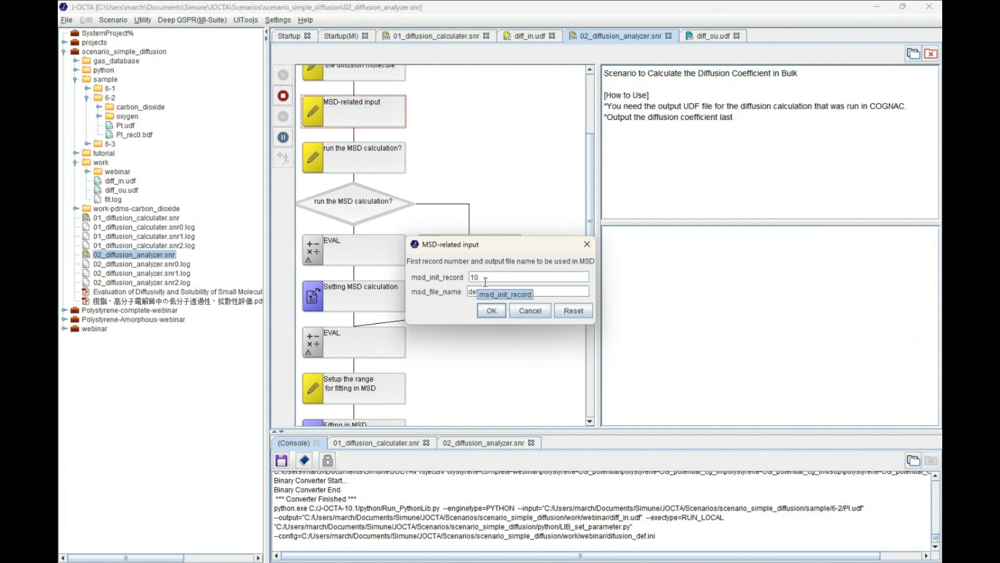
- Accept 10 as the first MSD record, choose YES for the MSD calculation, and set the fitting range to 200.0–1000.0
{"action": "left_click", "coordinate": [489, 311]}
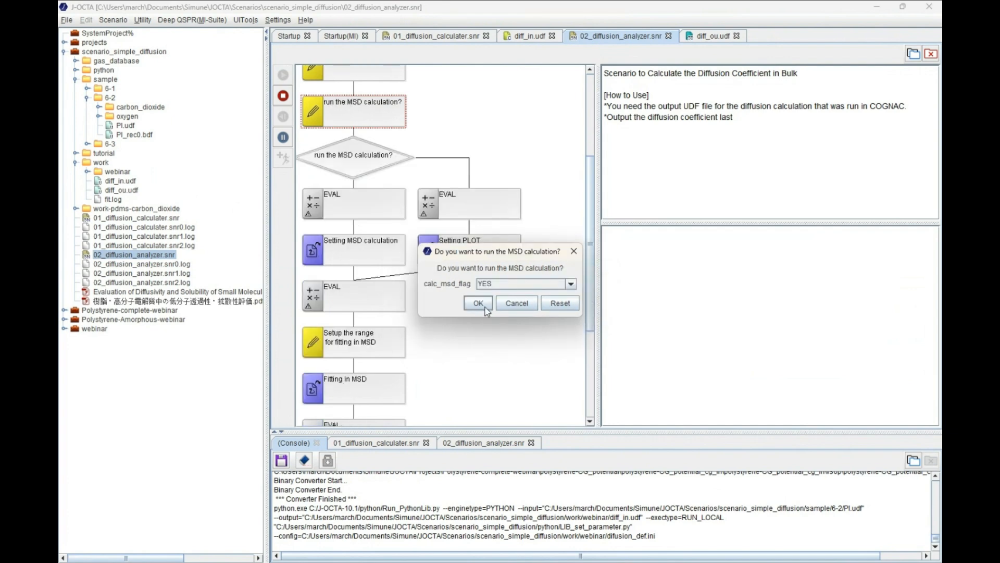
{"action": "left_click", "coordinate": [479, 303]}
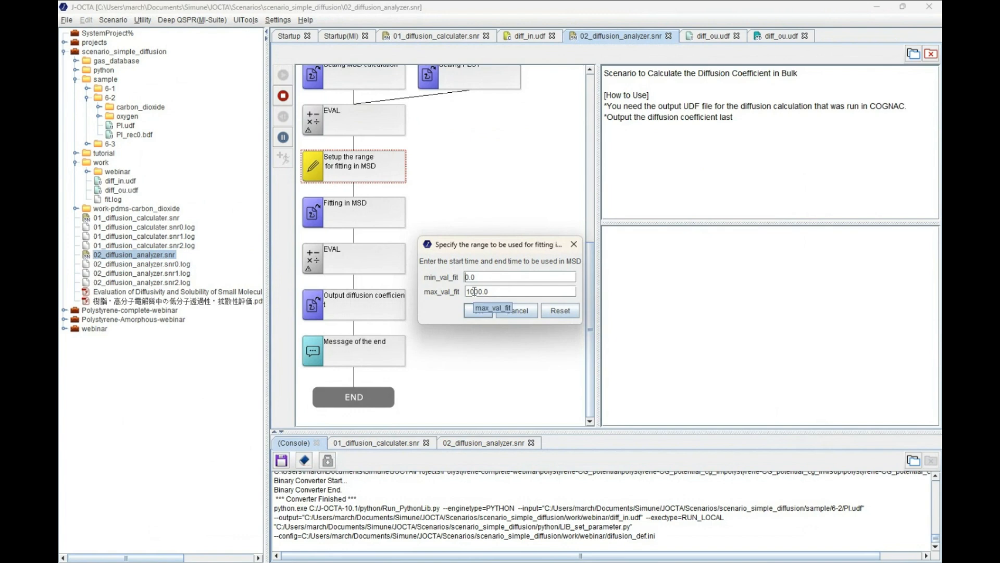
{"action": "type", "text": "20"}
{"action": "left_click", "coordinate": [478, 311]}
{"action": "left_click", "coordinate": [478, 312]}
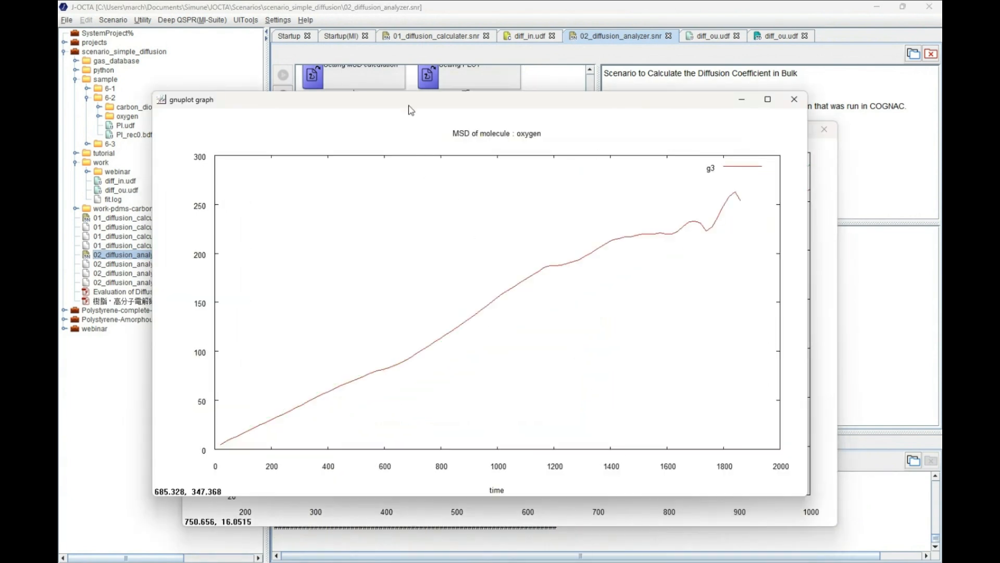
- Arrange the two graph windows to examine the oxygen MSD curve and its linear fit
{"action": "left_click_drag", "start_coordinate": [410, 106], "coordinate": [371, 52]}
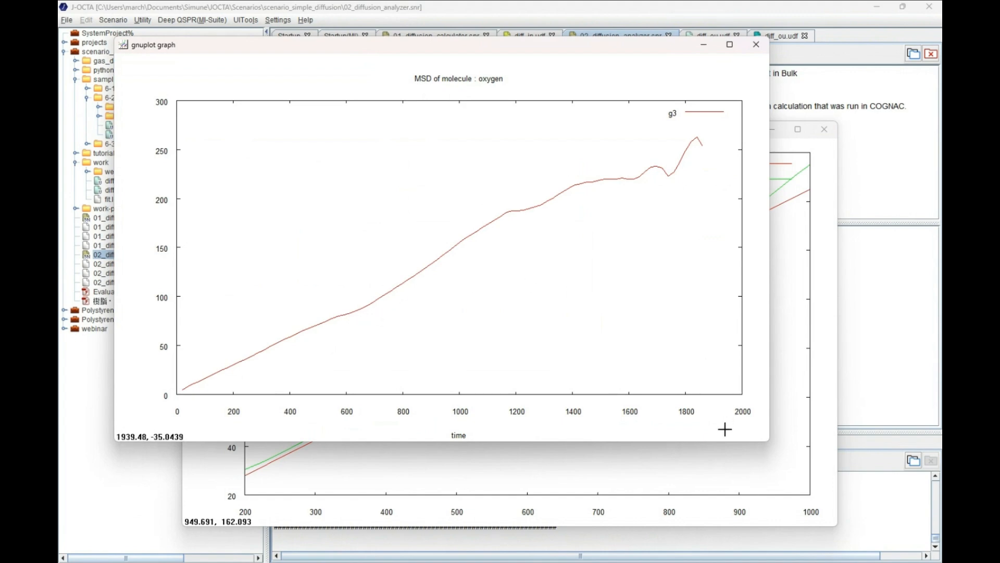
{"action": "left_click", "coordinate": [819, 163]}
{"action": "left_click_drag", "start_coordinate": [630, 131], "coordinate": [584, 75]}
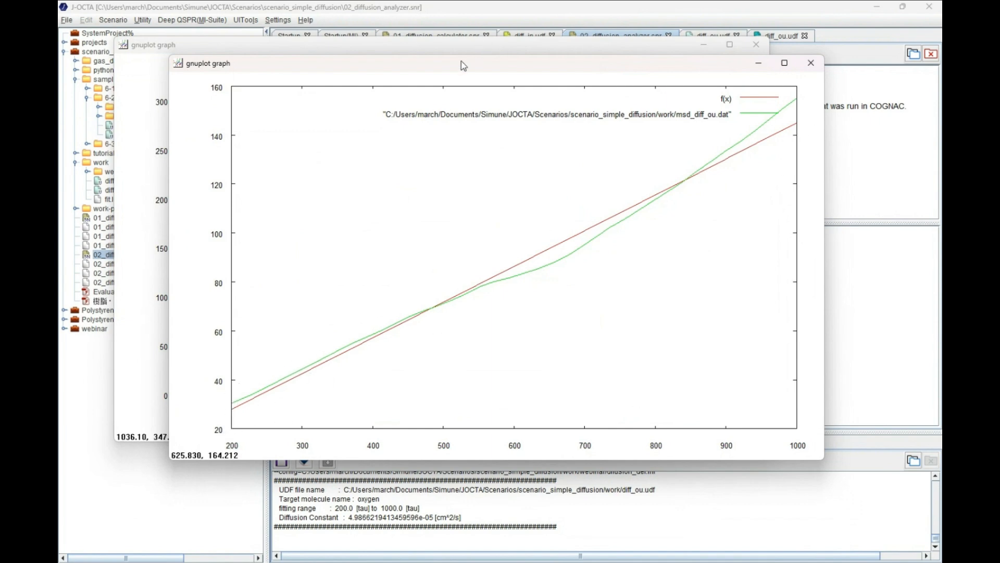
{"action": "left_click_drag", "start_coordinate": [463, 64], "coordinate": [465, 68]}
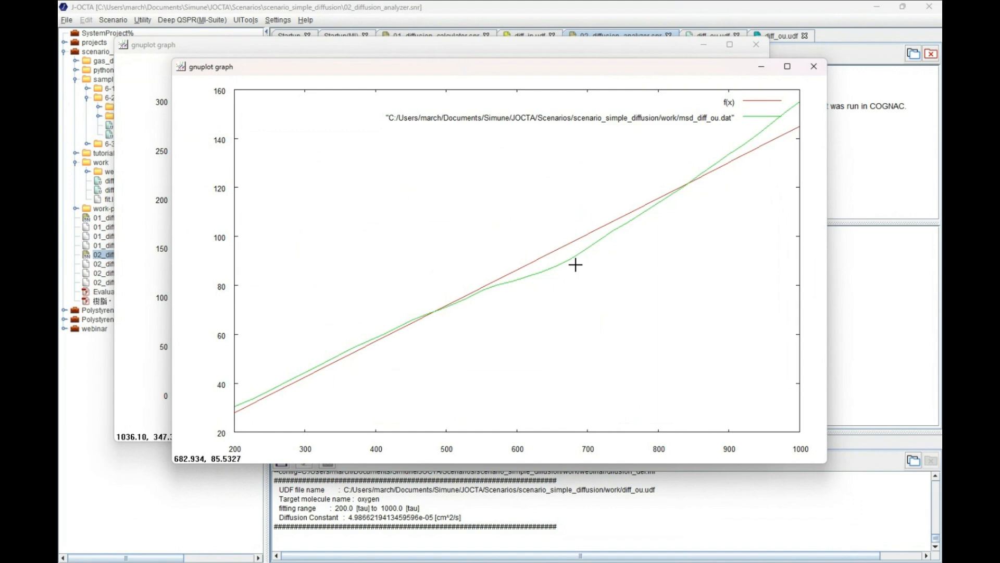
- Acknowledge the completed diffusion coefficient calculation and review the diffusion constant reported in the console log
{"action": "left_click", "coordinate": [472, 519]}
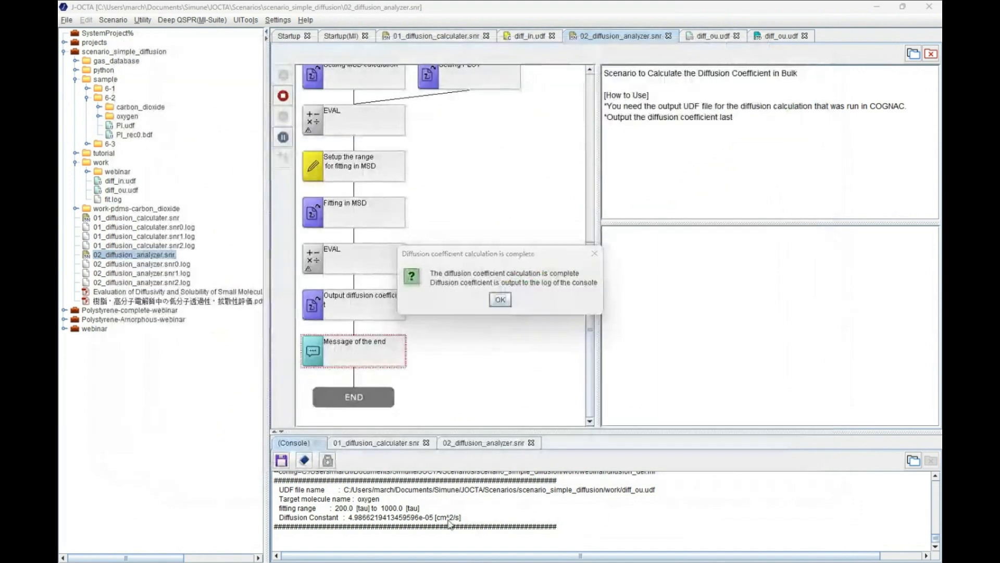
{"action": "left_click", "coordinate": [500, 299]}
{"action": "left_click_drag", "start_coordinate": [279, 490], "coordinate": [523, 515]}
{"action": "left_click", "coordinate": [523, 515]}
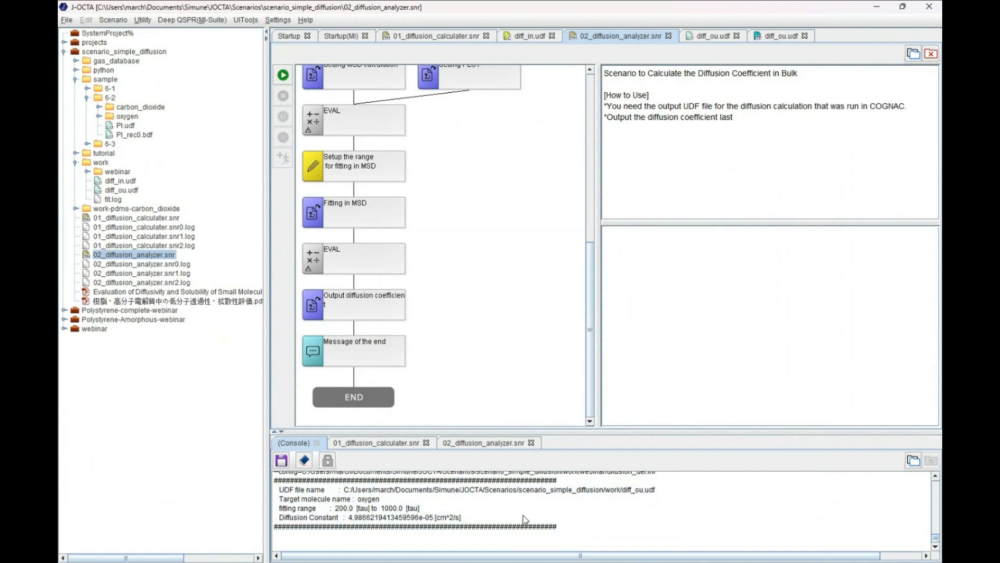